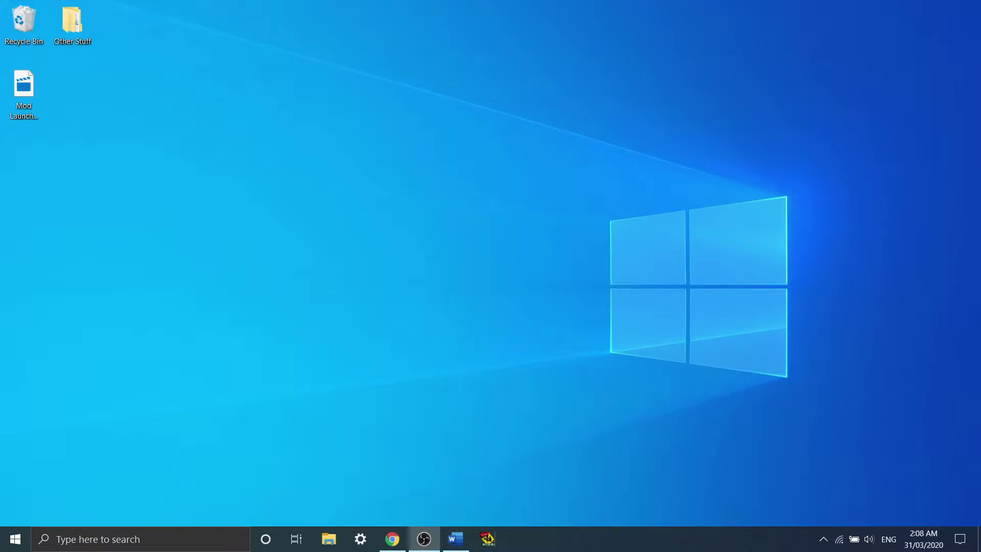
- Switch to Chrome, save the Lucas' Simpsons Hit & Run Mod Launcher 1.23.12 zip to the Desktop, and minimize the browser
left_click(496, 543)
left_click(392, 538)
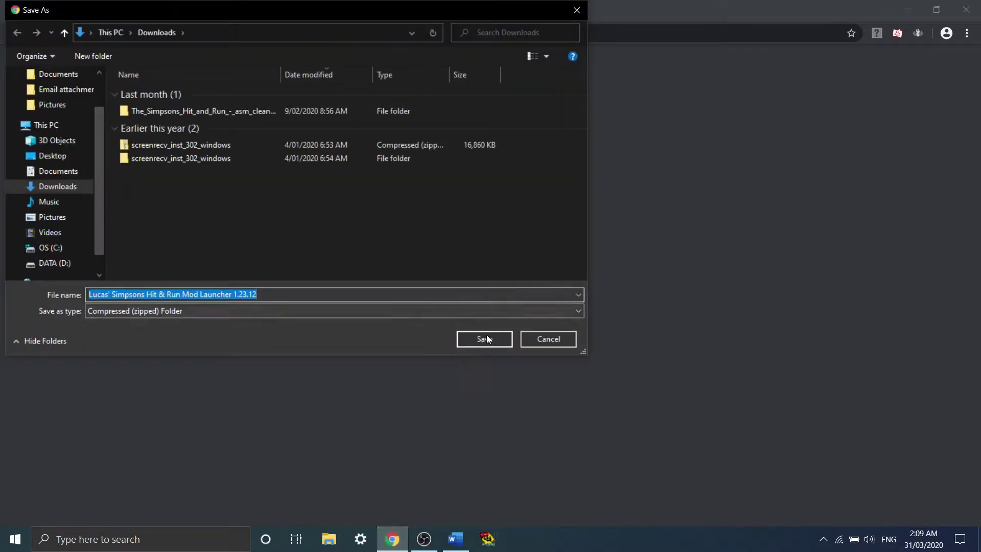
left_click(72, 155)
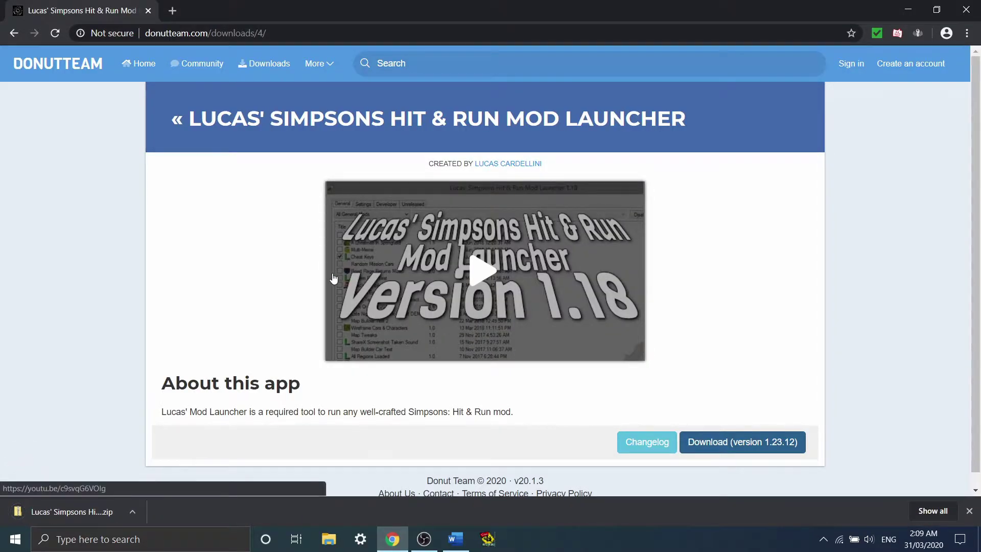
left_click(908, 9)
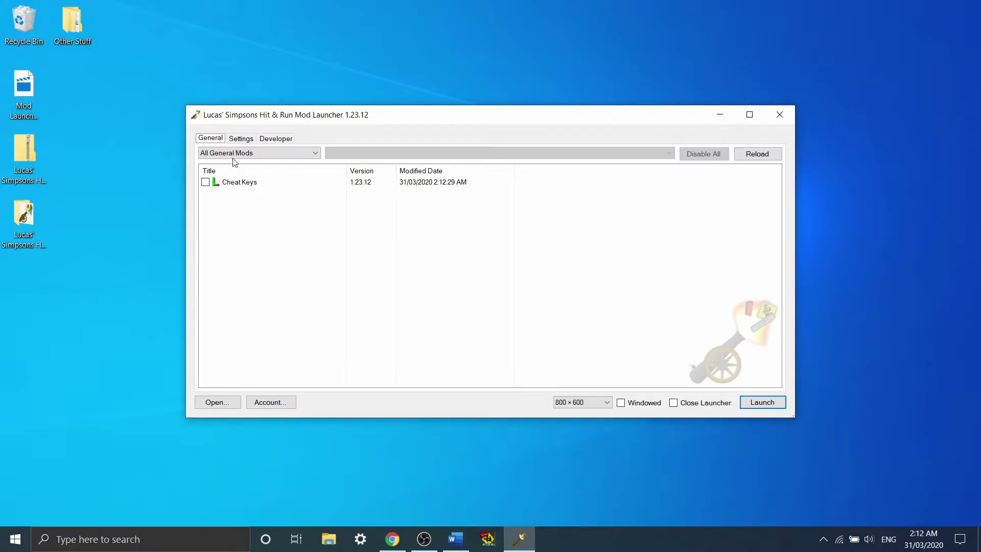
- Check the game's executable path in the launcher settings and browse the folder that contains the Simpsons executable
left_click(236, 139)
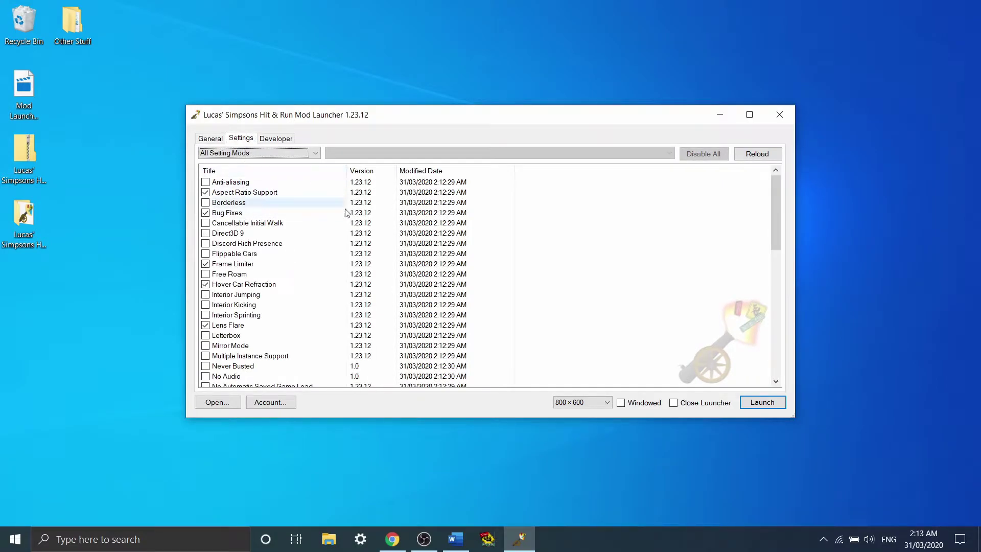
left_click(217, 402)
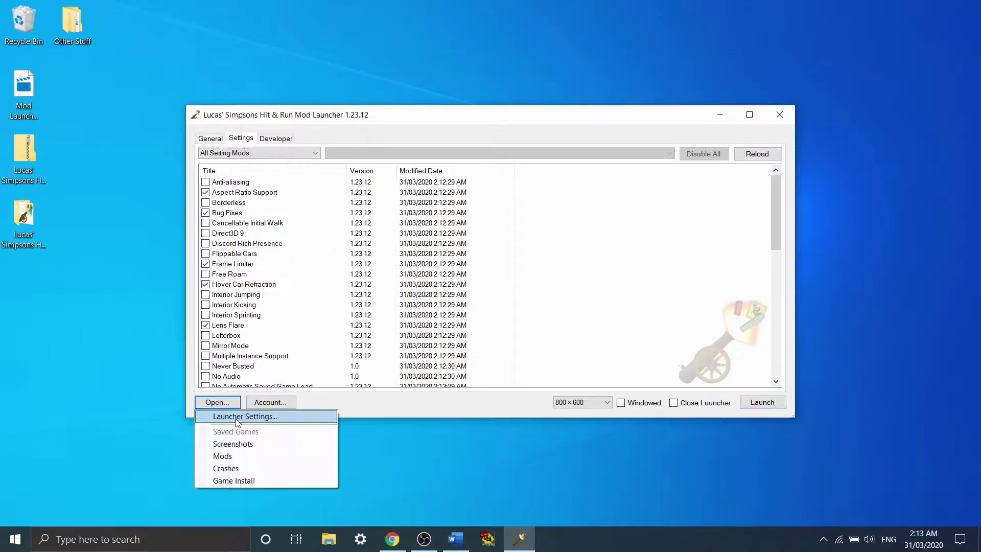
left_click(237, 417)
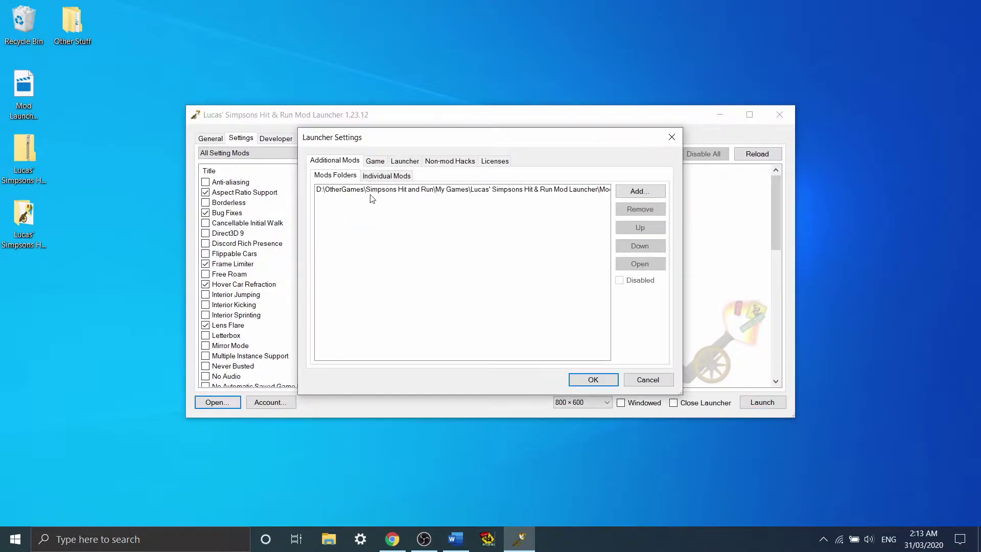
left_click(375, 161)
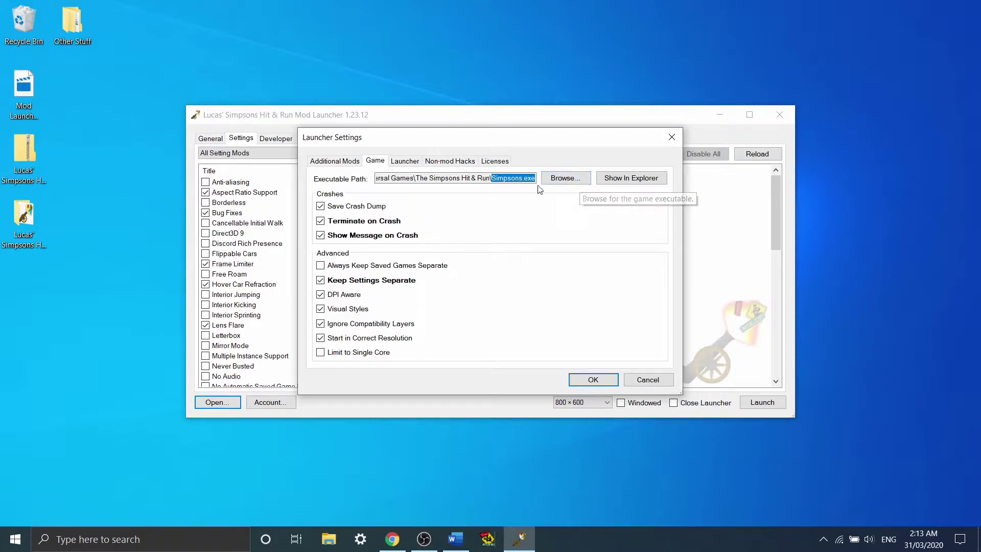
double_click(518, 181)
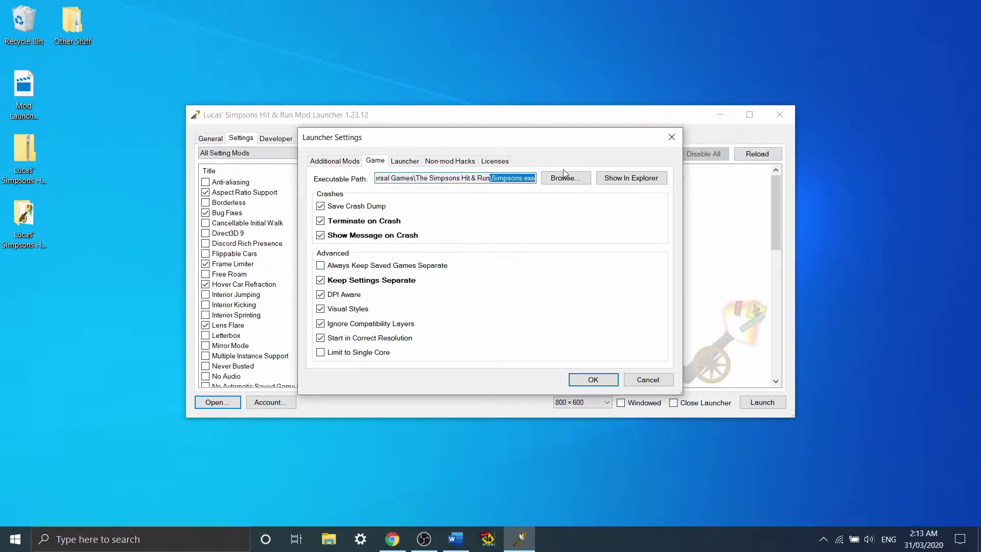
left_click(572, 183)
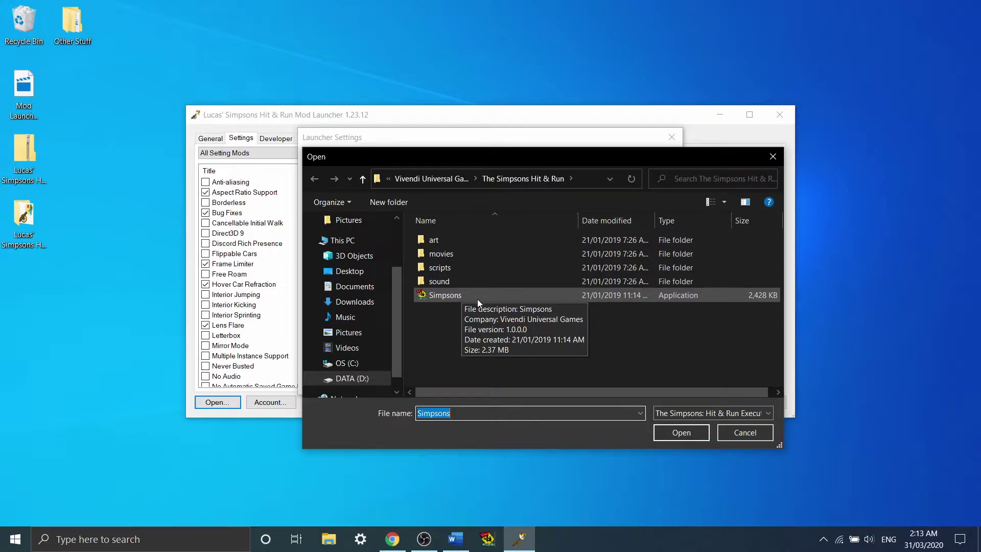
left_click(746, 433)
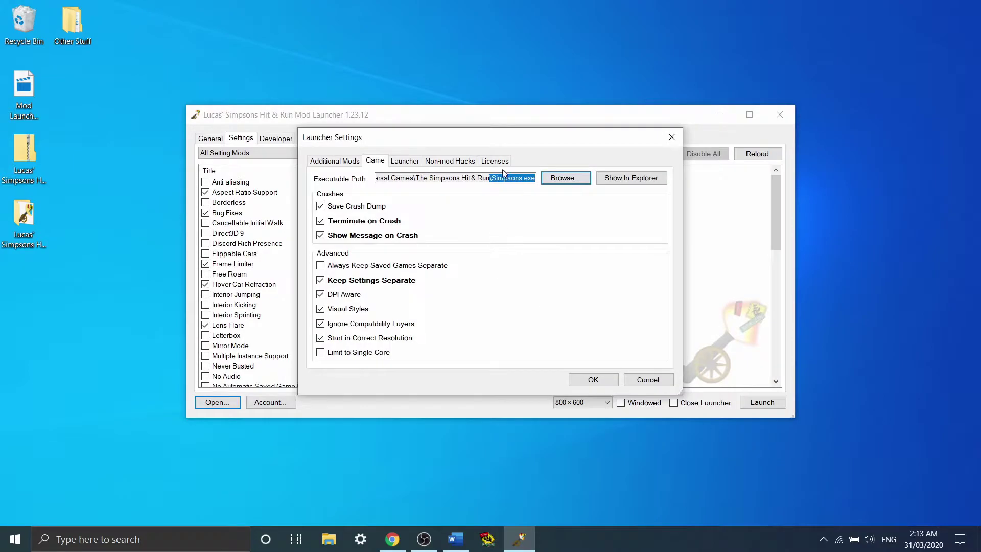
left_click(600, 382)
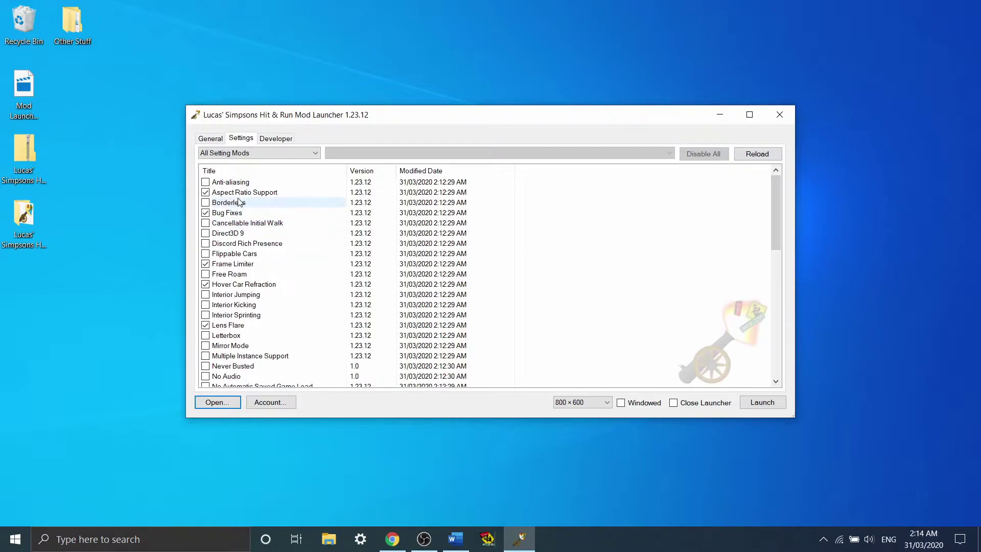
- Read the descriptions of the Aspect Ratio Support and Bug Fixes mods and disable both
mouse_move(242, 196)
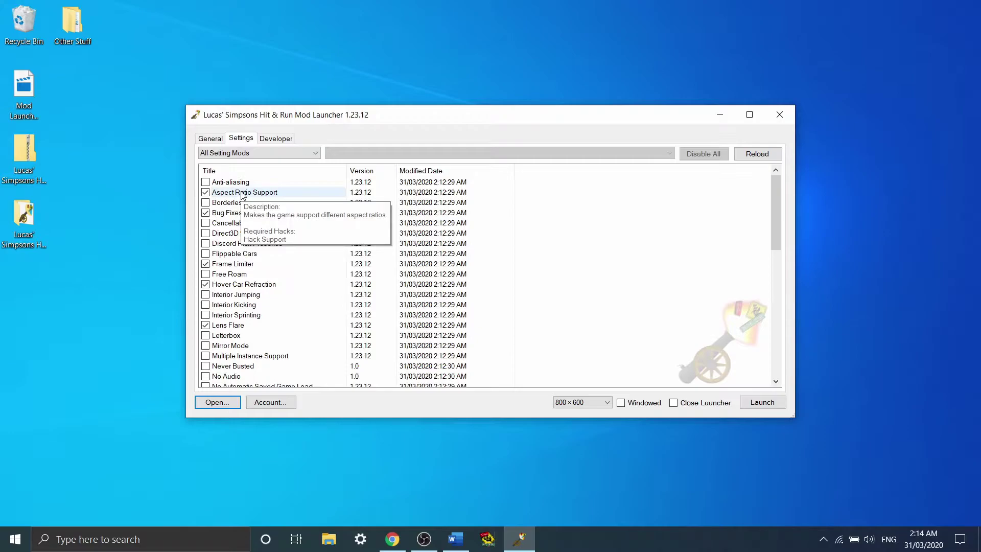
left_click(242, 194)
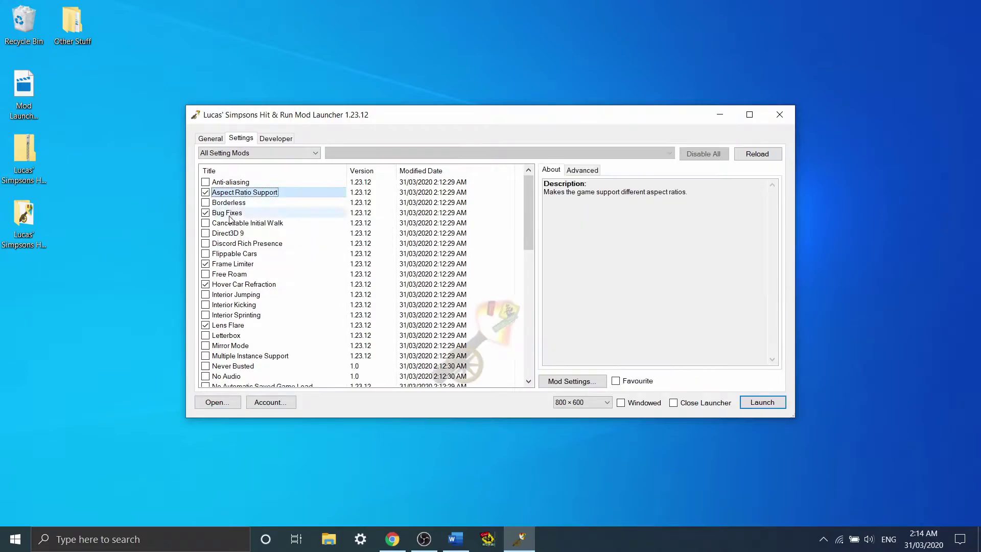
left_click(229, 215)
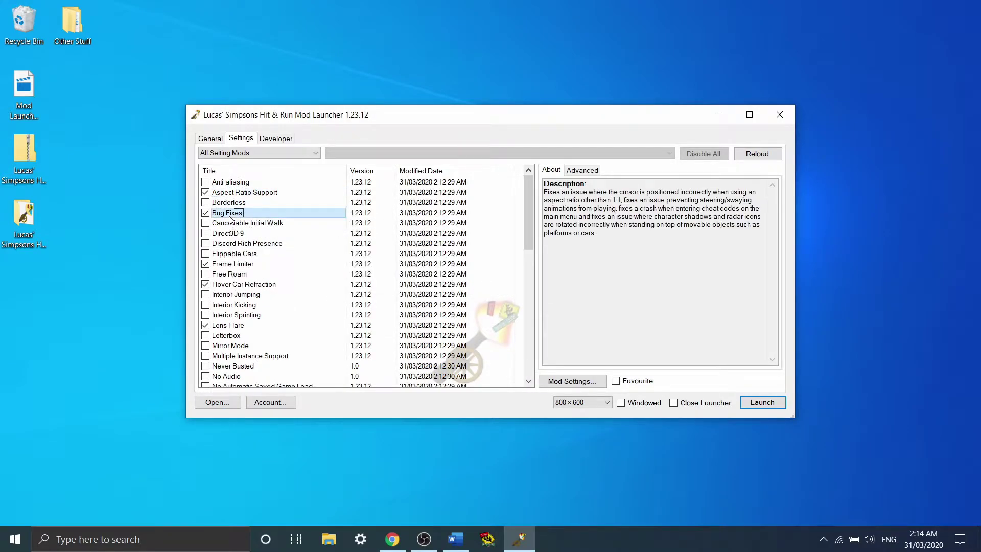
left_click(205, 192)
left_click(205, 213)
left_click(240, 192)
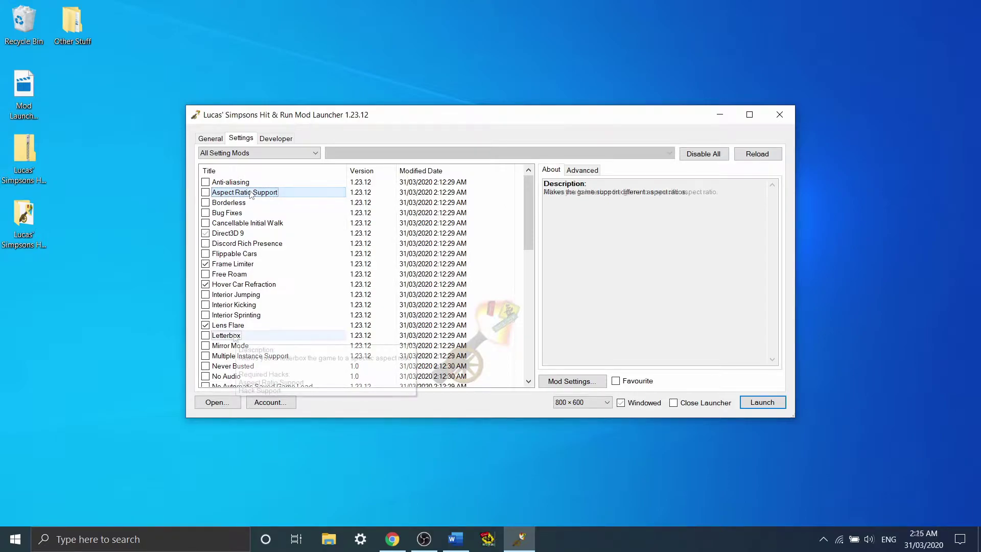
- Set the Letterbox mod's aspect ratio to 16:9 in its mod settings
left_click(227, 335)
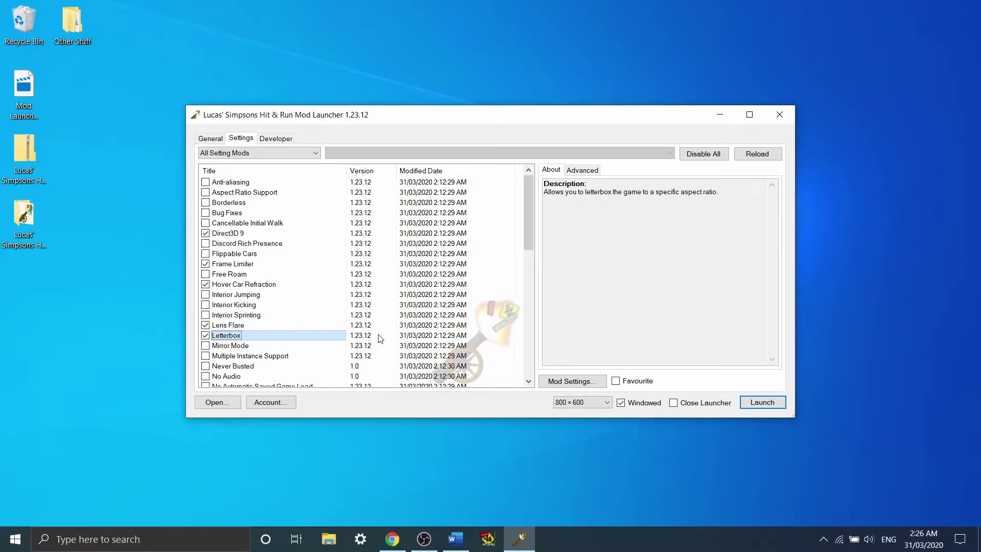
left_click(565, 384)
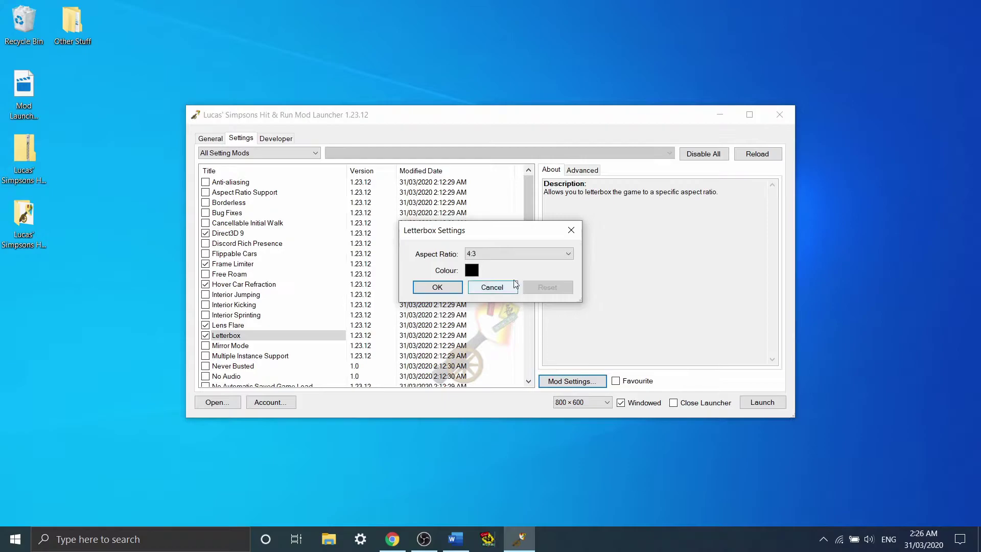
left_click(509, 254)
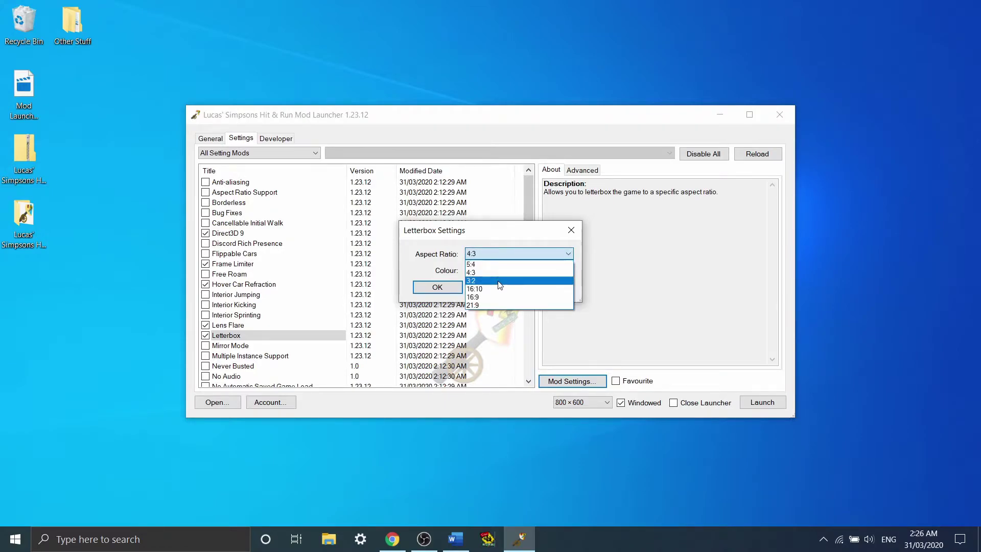
left_click(495, 298)
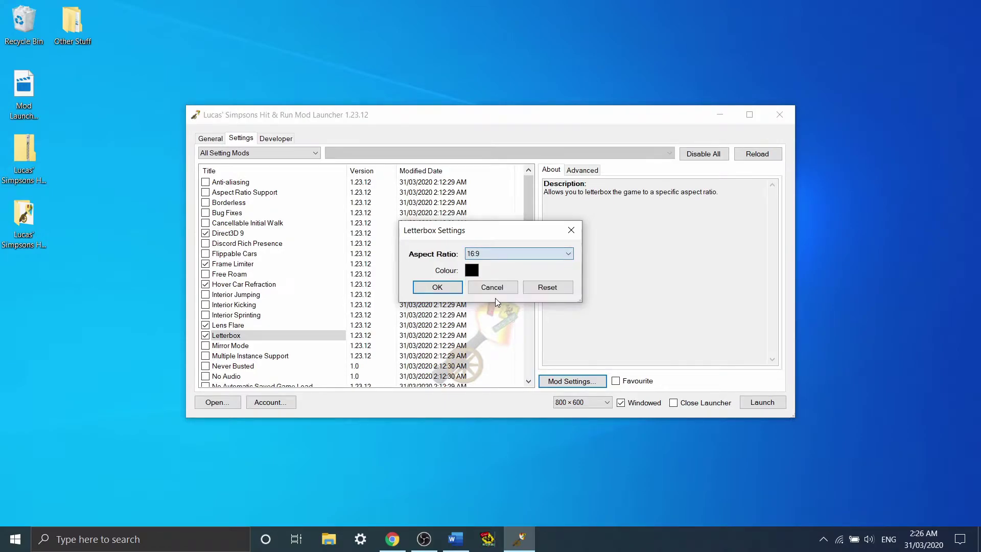
left_click(435, 288)
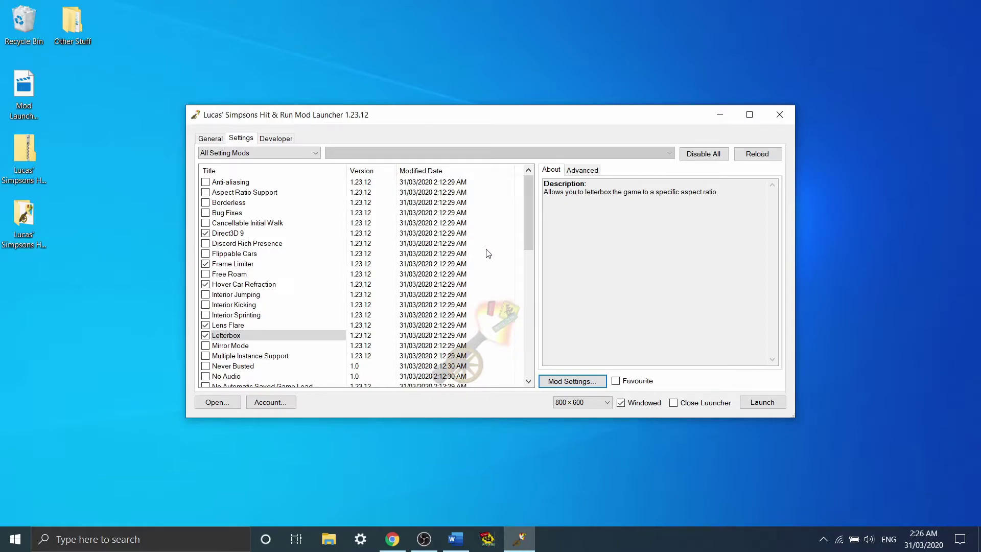
- Switch the Letterbox mod off and on again, and reopen its aspect ratio choices
left_click(205, 335)
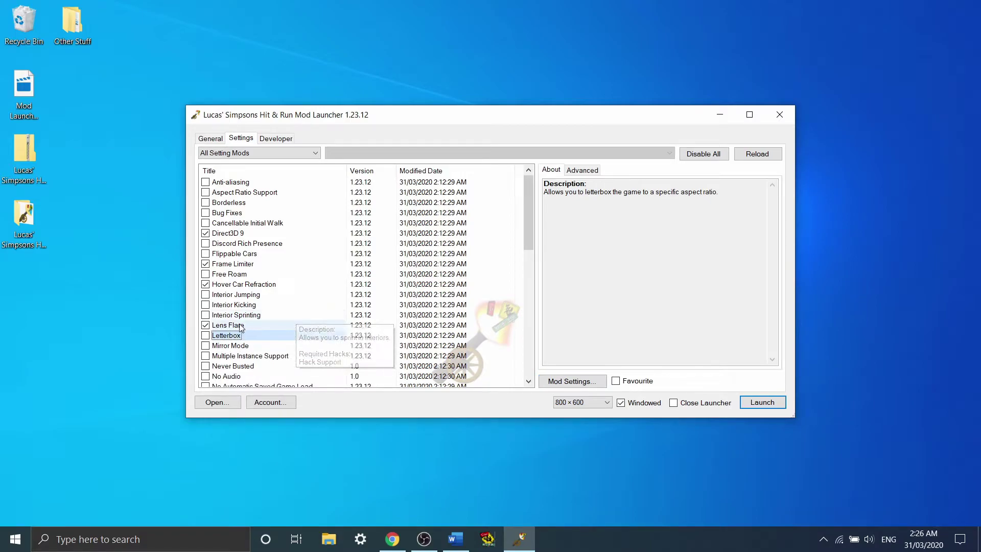
left_click(206, 336)
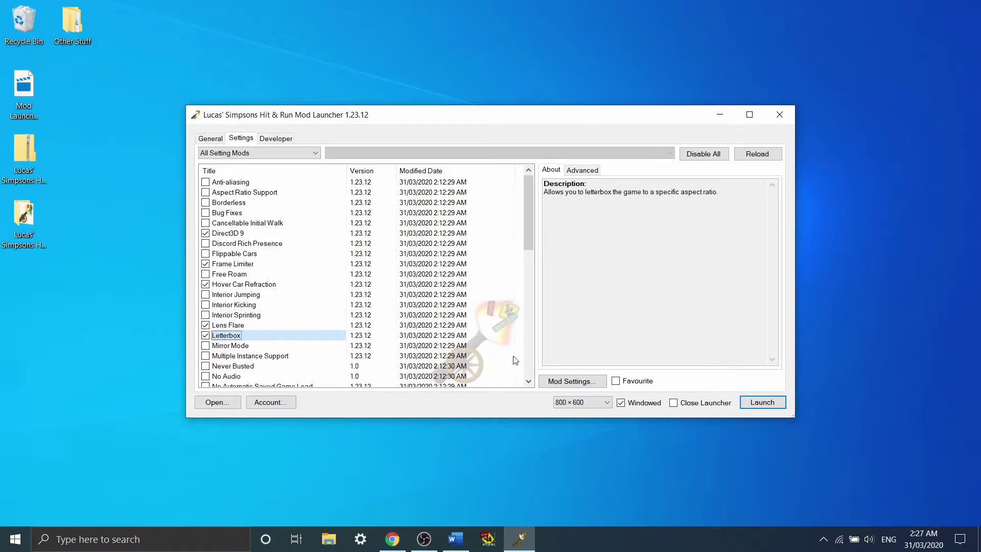
left_click(544, 378)
left_click(509, 254)
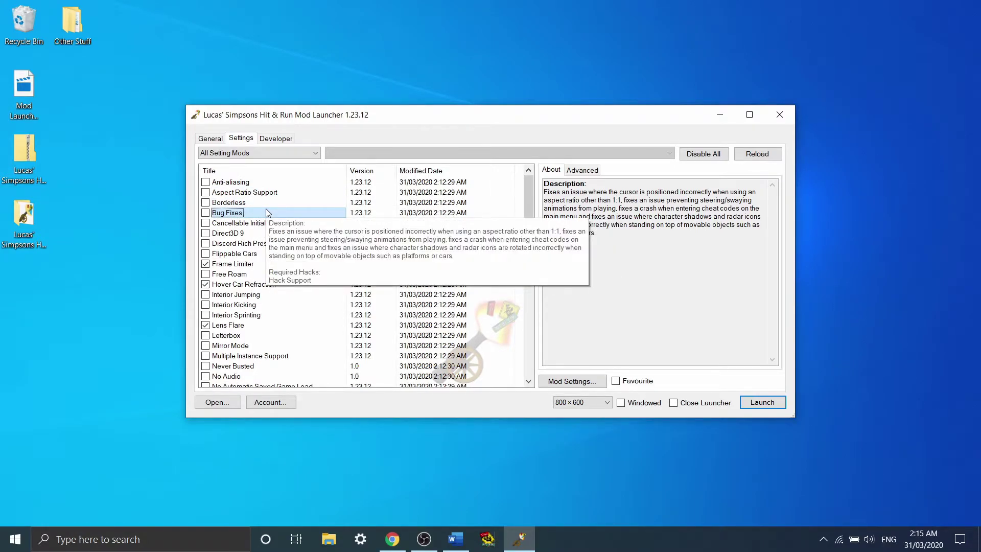
- Try target frame rates of 144, 150, 100 and 60 in the Frame Limiter settings, finishing with 142
left_click(255, 266)
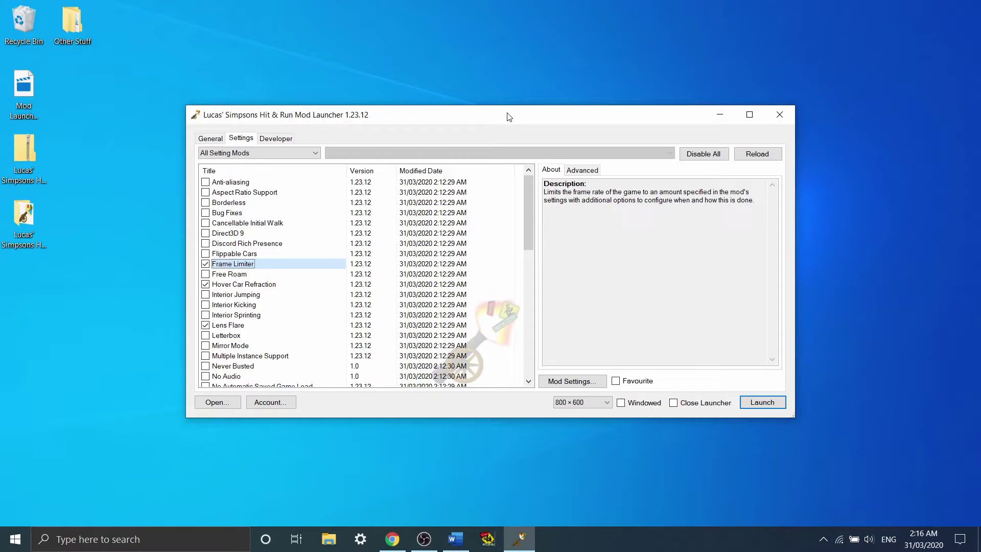
left_click(580, 384)
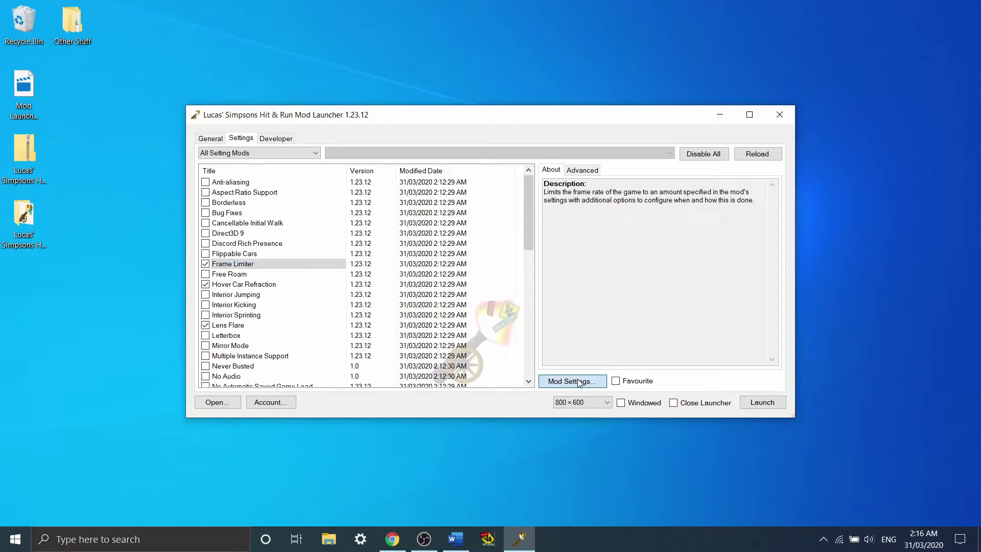
left_click(579, 383)
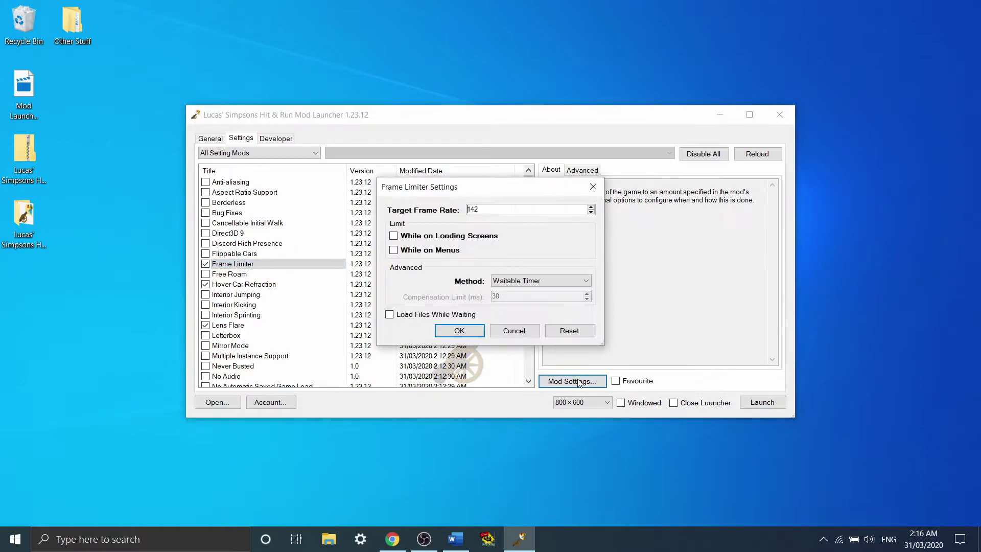
left_click_drag(498, 208, 463, 209)
key("BackSpace")
type("144")
key("BackSpace")
key("BackSpace")
key("BackSpace")
type("150")
key("BackSpace")
key("BackSpace")
key("BackSpace")
type("100")
key("BackSpace")
key("BackSpace")
key("BackSpace")
type("100")
key("BackSpace")
key("BackSpace")
key("BackSpace")
type("60")
key("BackSpace")
key("BackSpace")
type("14")
key("BackSpace")
type("42")
- Look through the Frame Limiter's limiting methods and choose Waitable Timer
left_click(540, 282)
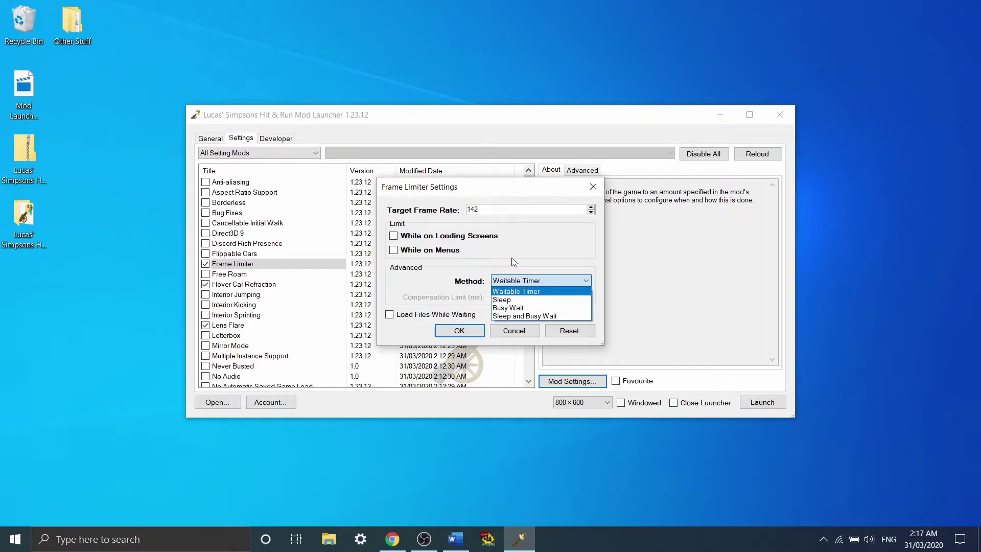
left_click(516, 281)
left_click(516, 281)
left_click(516, 291)
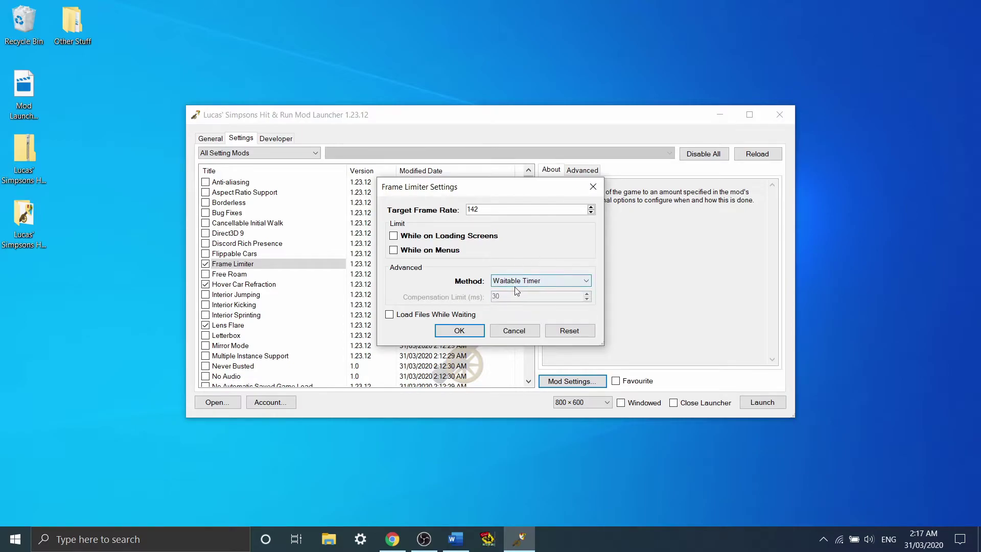
- Try a target frame rate of 150 with the Sleep and Busy Wait method, and discard the Frame Limiter changes
left_click(476, 209)
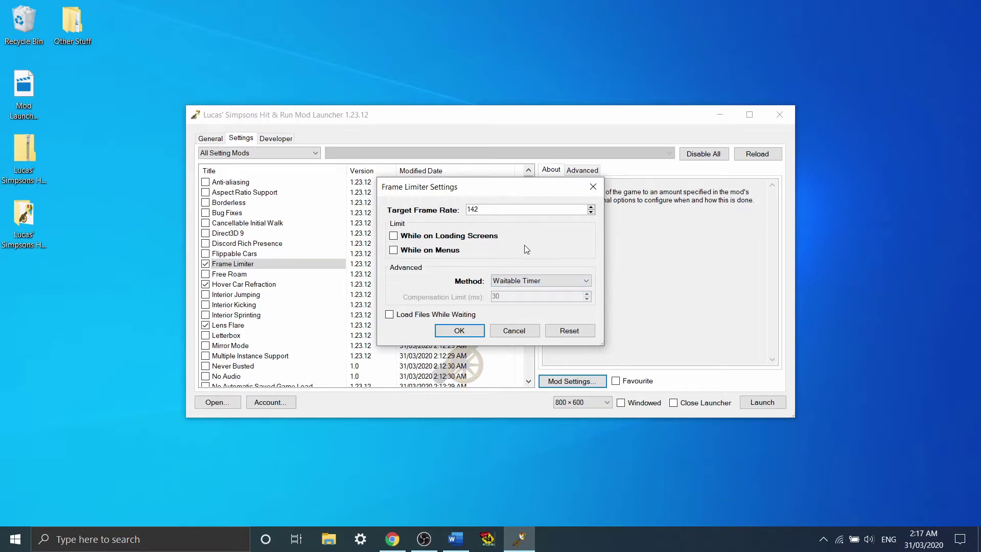
left_click(533, 282)
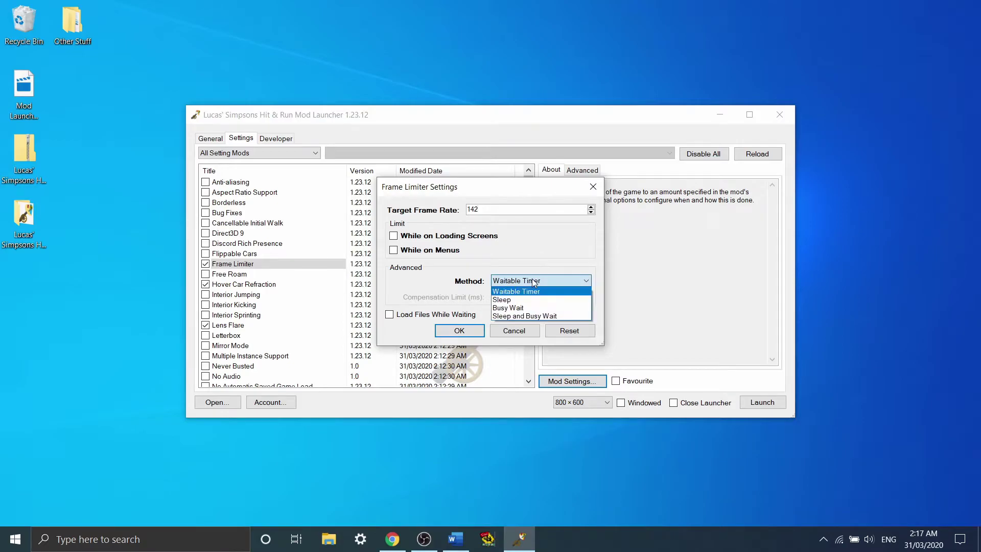
left_click(535, 316)
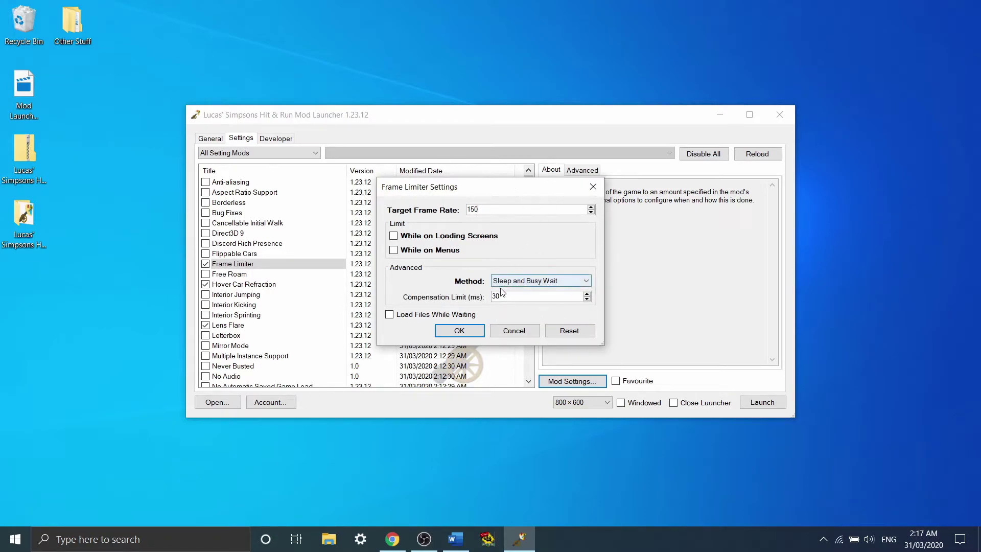
left_click(514, 331)
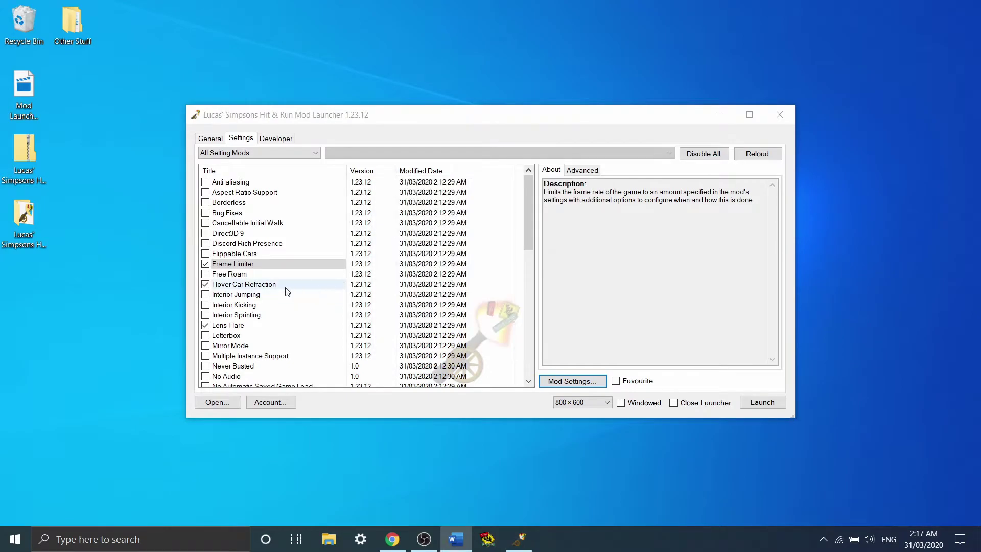
- Read the description of the Rebindable Menu Gamepad Inputs mod and enable it
scroll(287, 290, "down", 5)
scroll(288, 291, "down", 6)
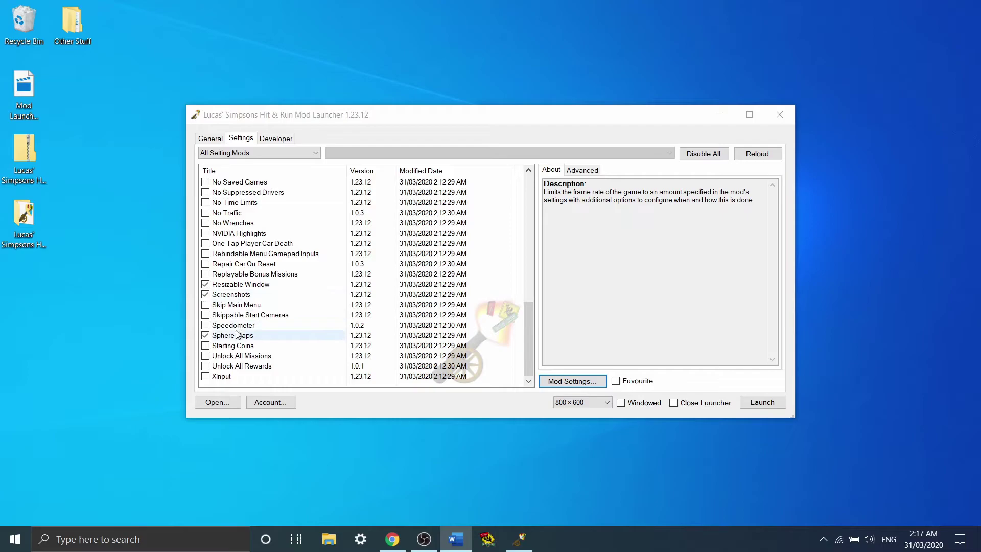
left_click(238, 254)
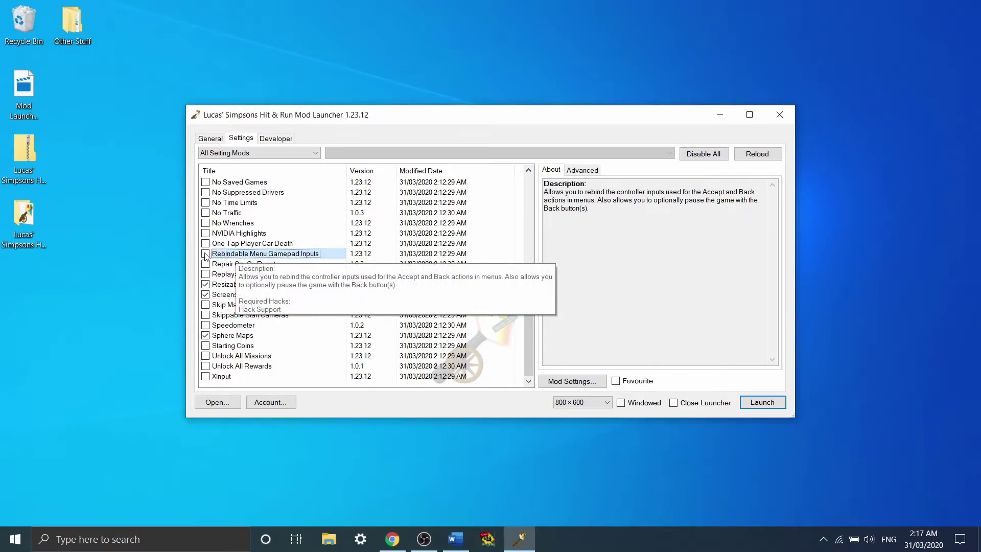
left_click(205, 254)
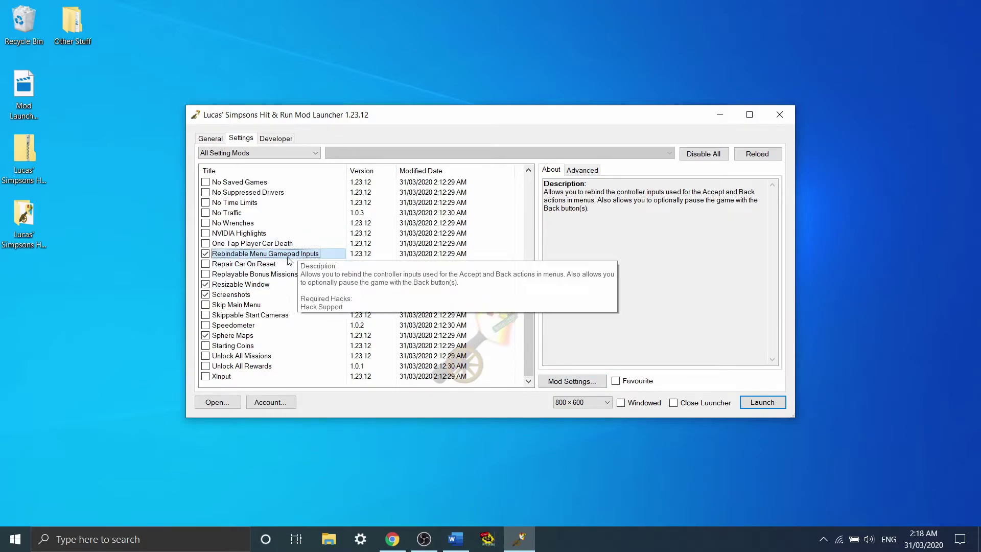
- In the Rebindable Menu Gamepad Inputs settings, choose Button 5/RB as the primary Accept input, turn off Pause with Secondary, and save
left_click(563, 382)
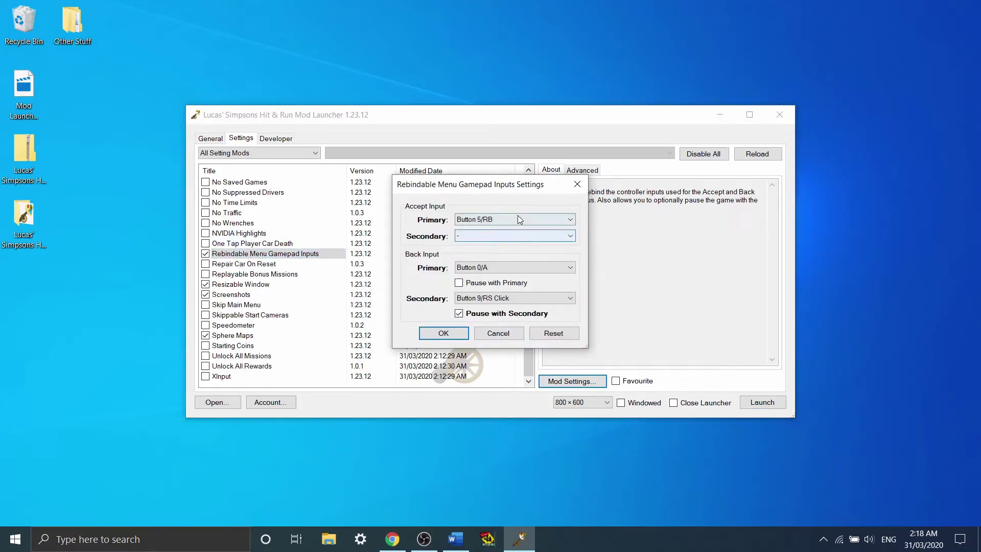
left_click(518, 218)
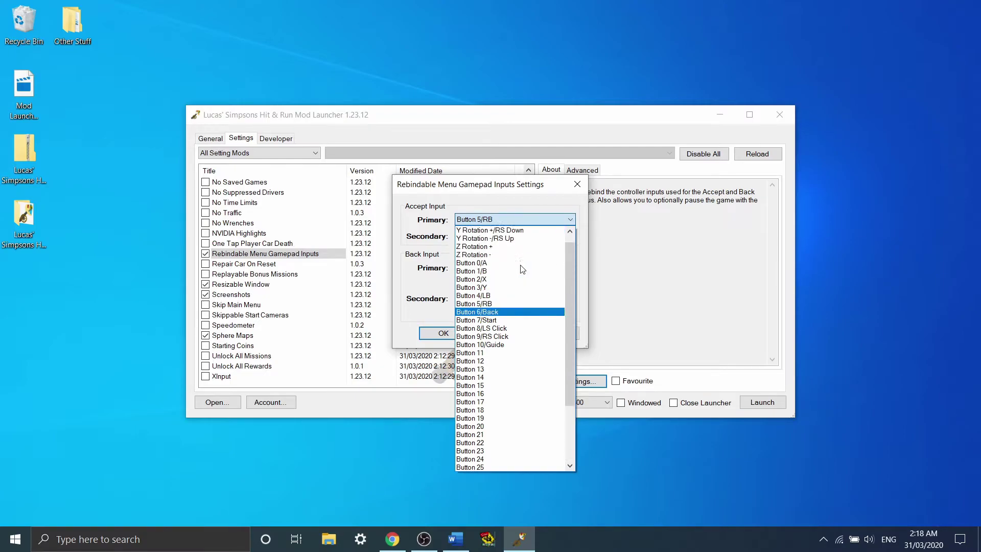
scroll(475, 276, "up", 4)
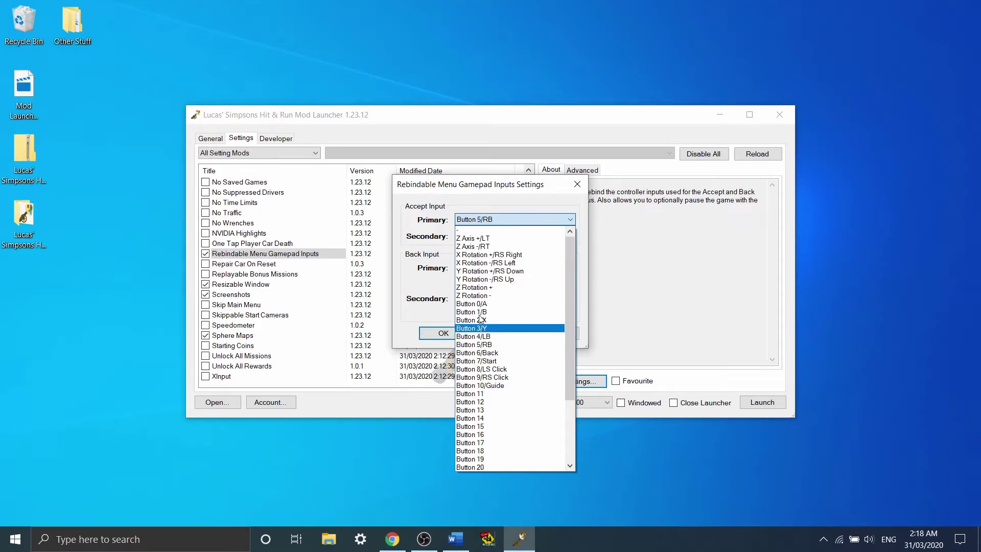
scroll(484, 325, "down", 3)
scroll(483, 327, "down", 1)
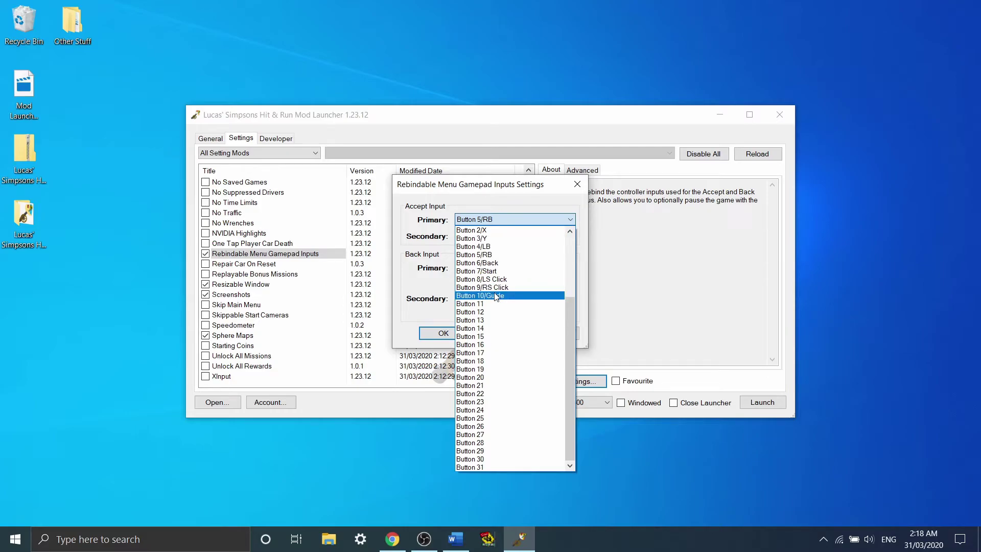
scroll(494, 299, "up", 3)
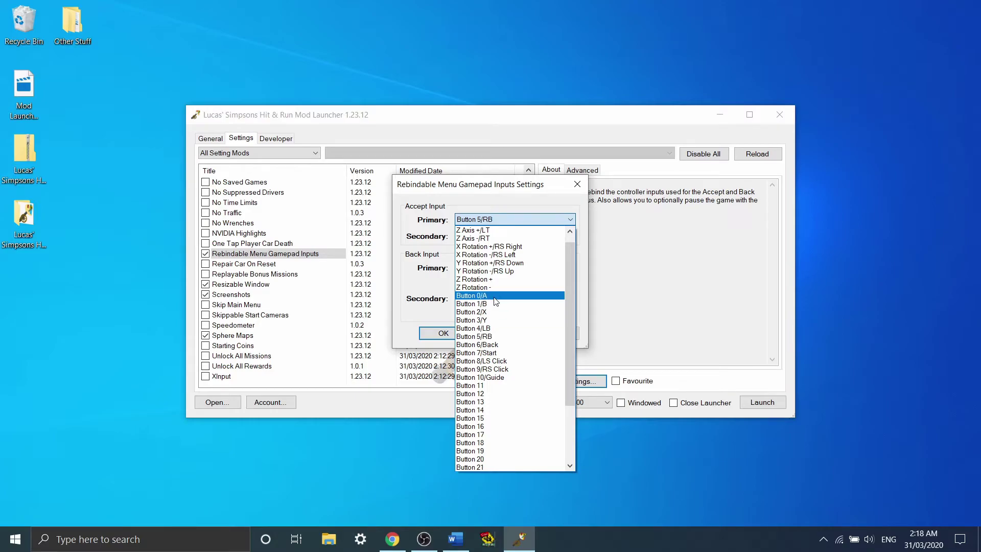
left_click(484, 337)
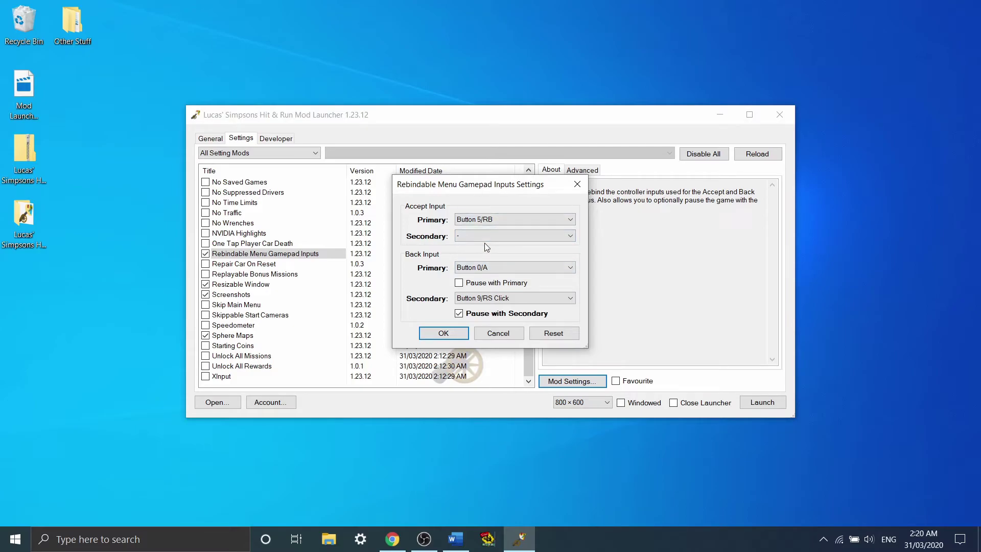
left_click(459, 313)
left_click(442, 334)
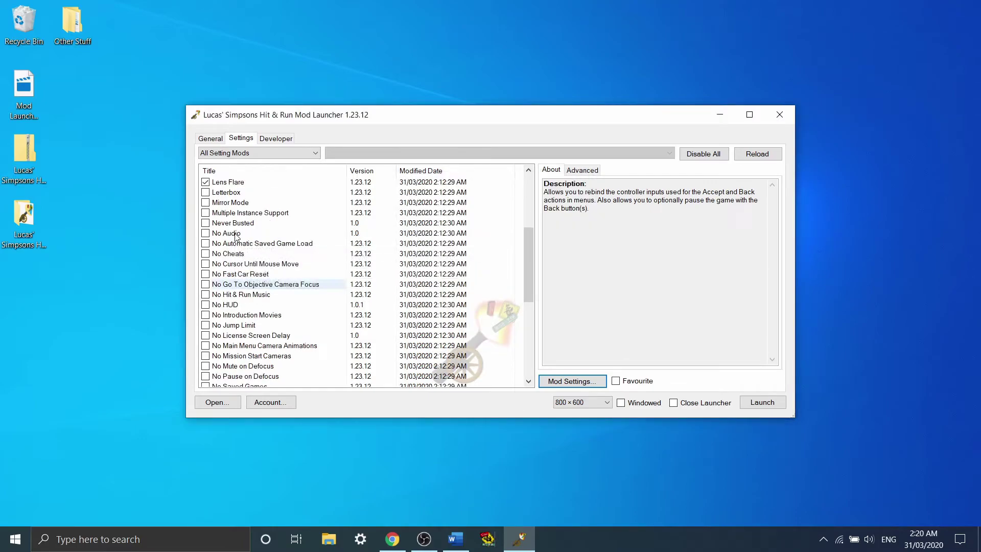
- Enable the No Cursor Until Mouse Move mod
left_click(206, 264)
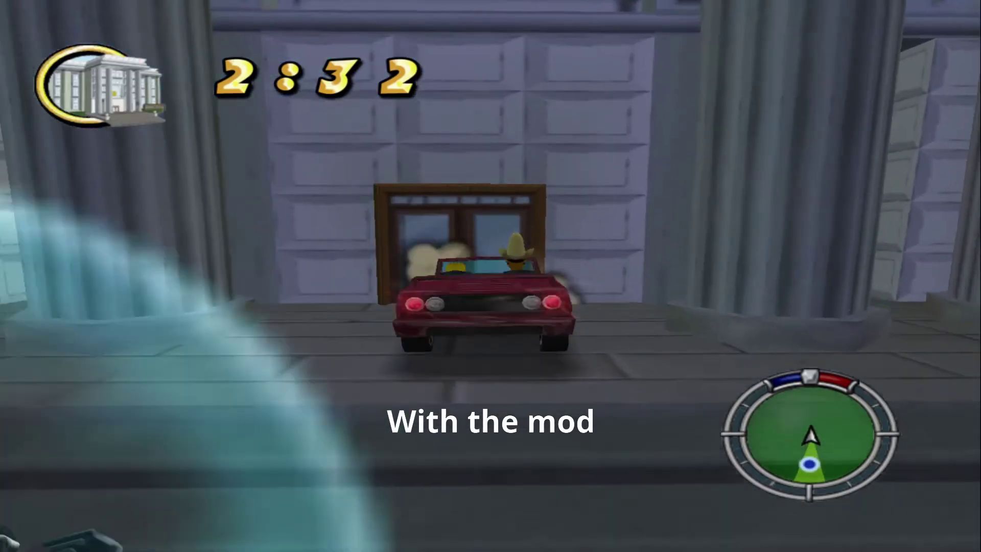
key("Escape")
key("Down")
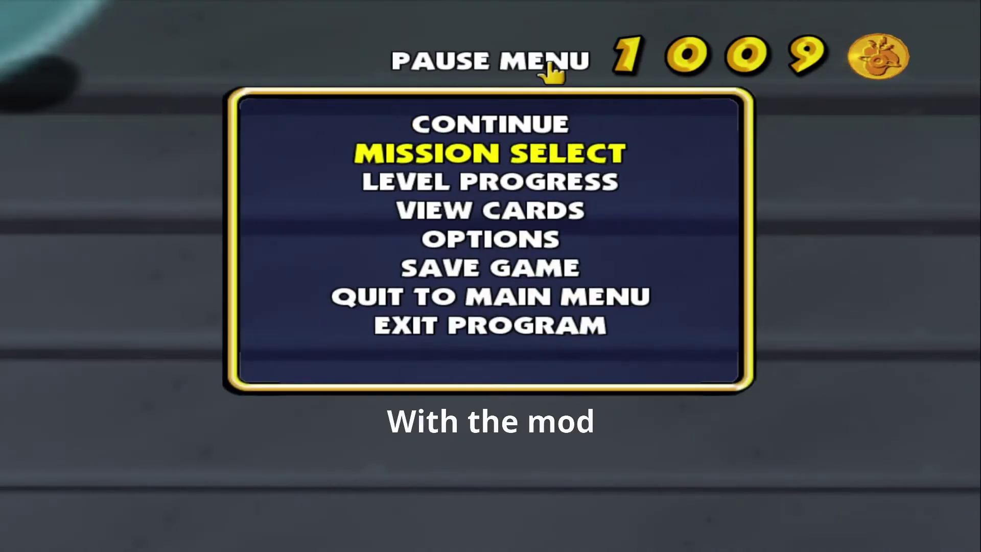
key("Return")
key("Right")
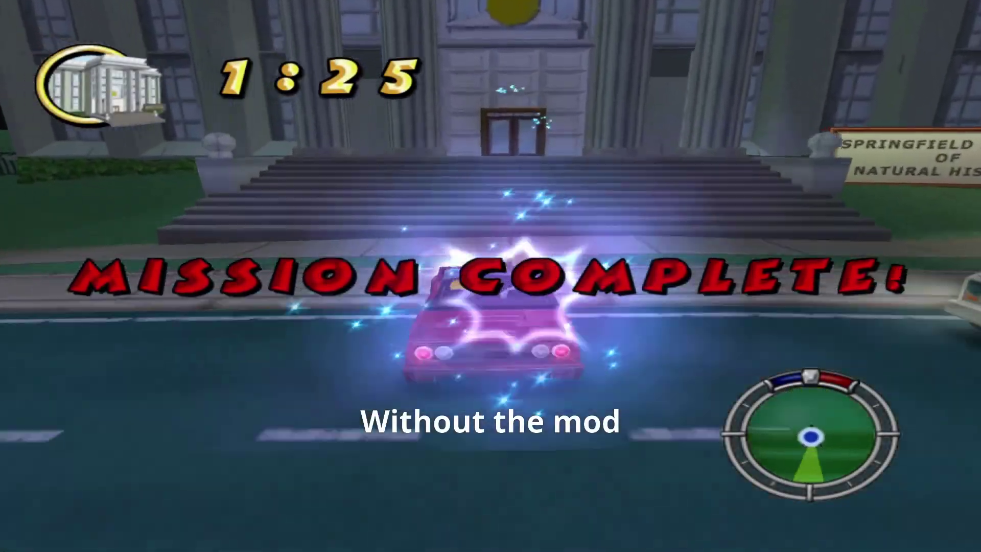
key("Escape")
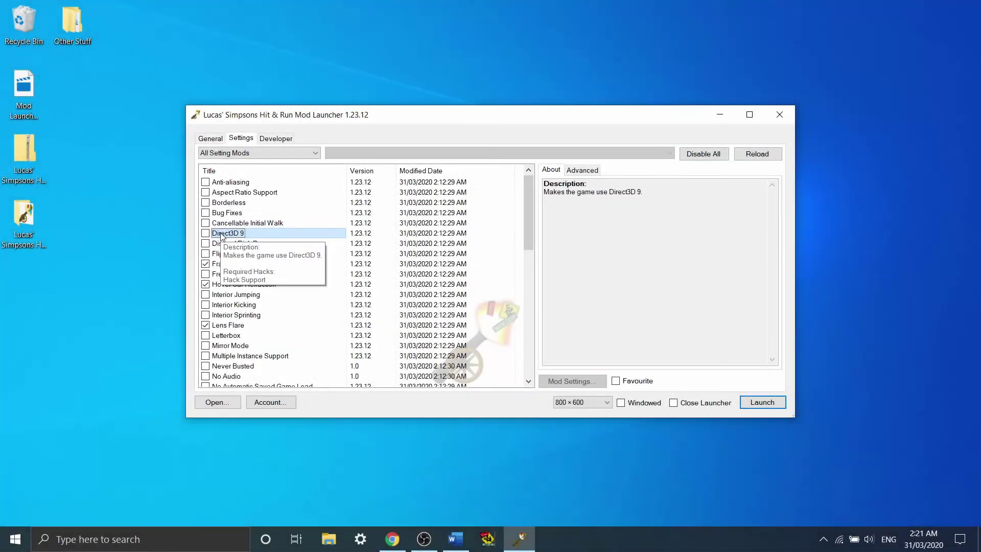
- Enable the Direct3D 9 and XInput mods in the setting mods list
double_click(222, 235)
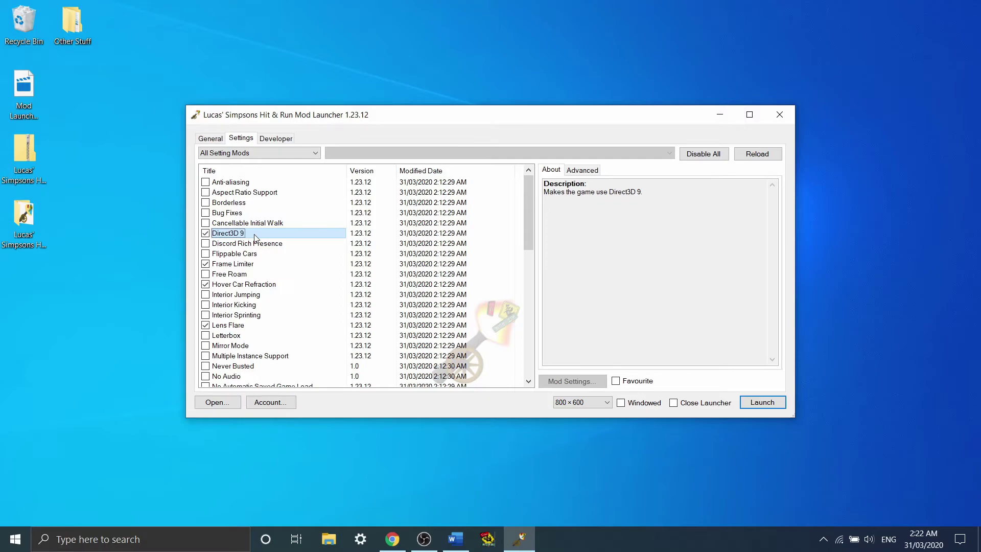
scroll(279, 225, "down", 10)
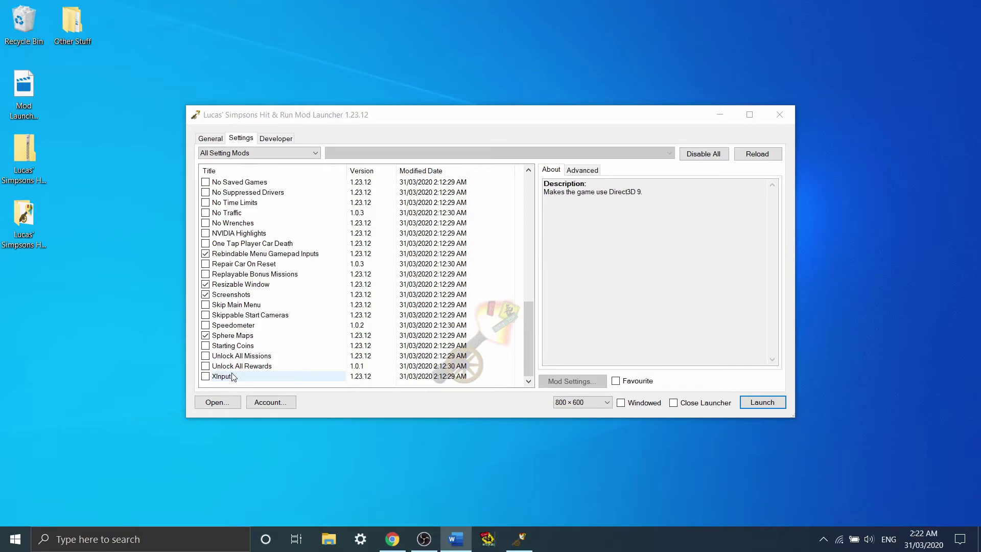
left_click(205, 376)
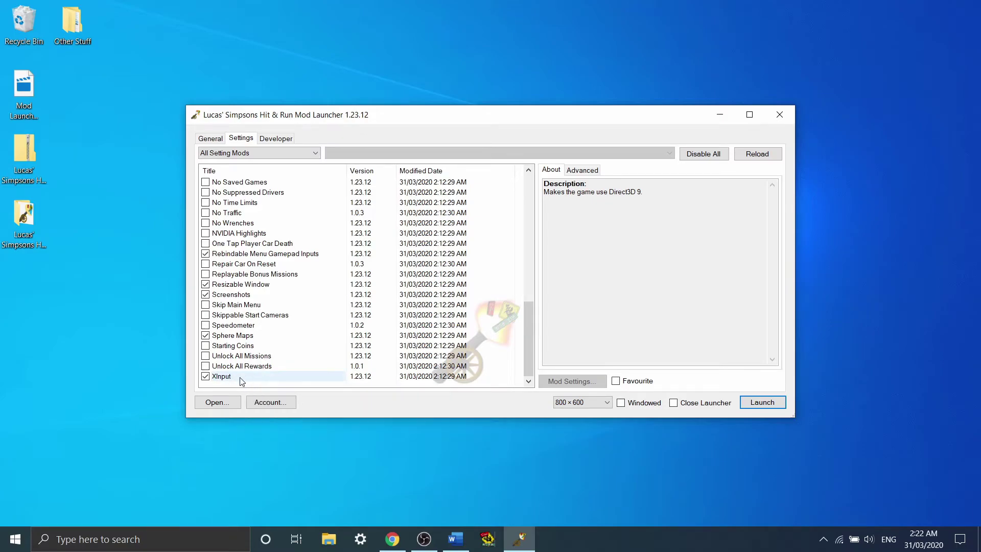
- Read the descriptions of the Hover Car Refraction, Lens Flare and Sphere Maps mods
scroll(242, 382, "up", 7)
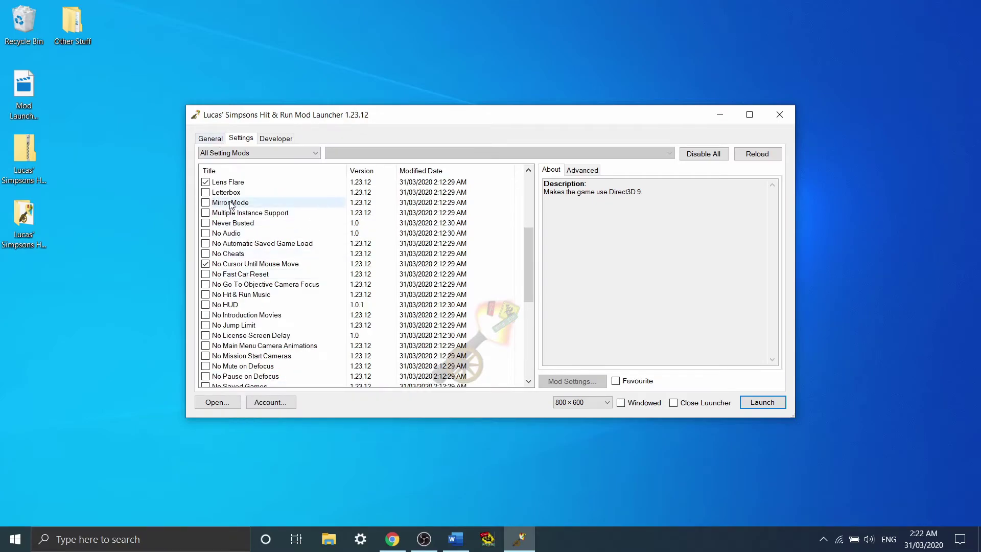
scroll(282, 217, "up", 2)
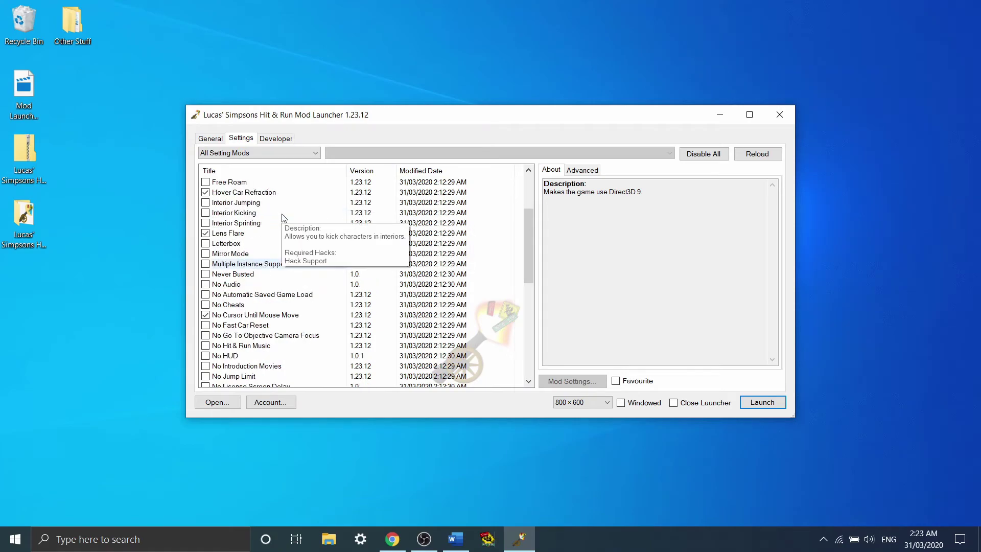
scroll(282, 217, "up", 2)
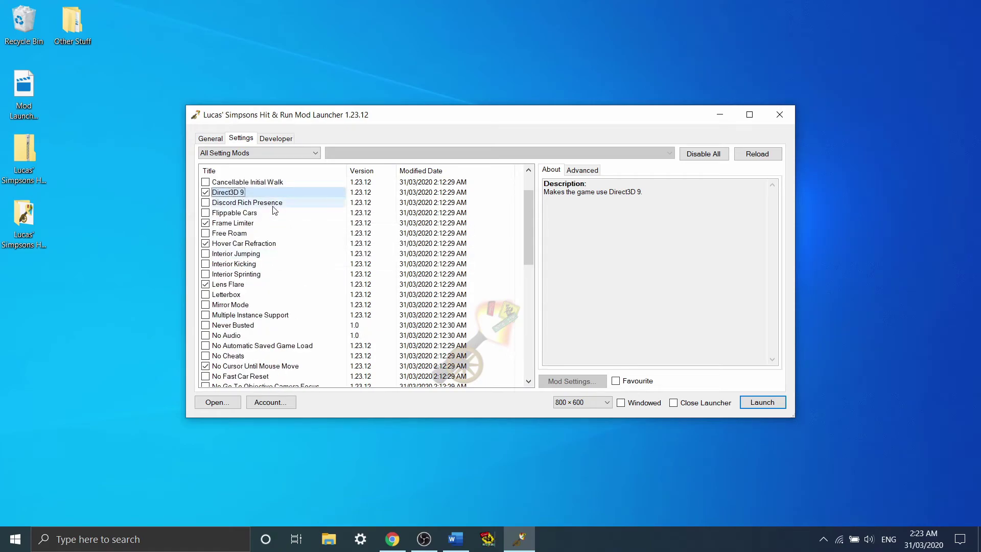
left_click(254, 245)
left_click(252, 289)
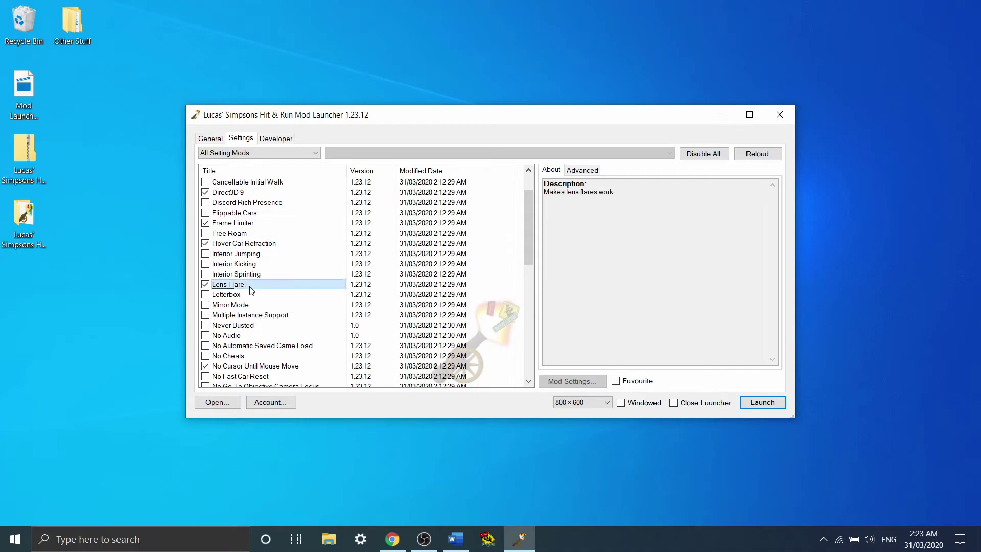
scroll(252, 293, "down", 7)
left_click(253, 338)
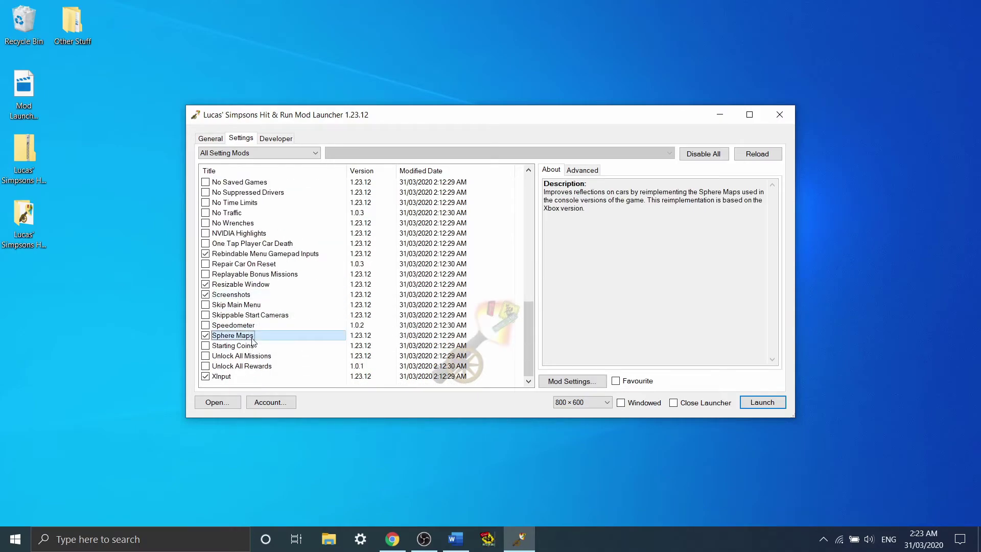
- Read the description of the Anti-aliasing mod, and try turning the mod on and back off
scroll(225, 276, "up", 8)
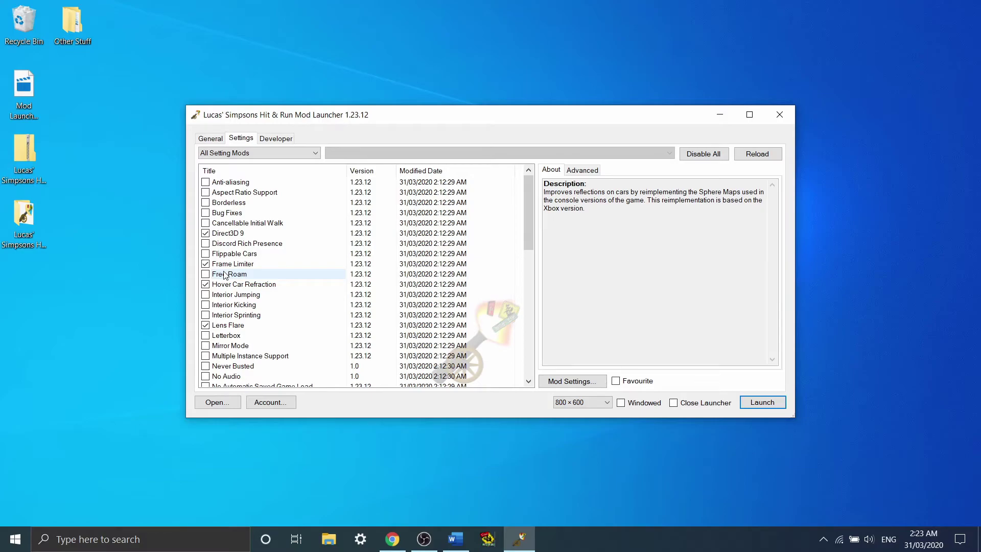
left_click(249, 182)
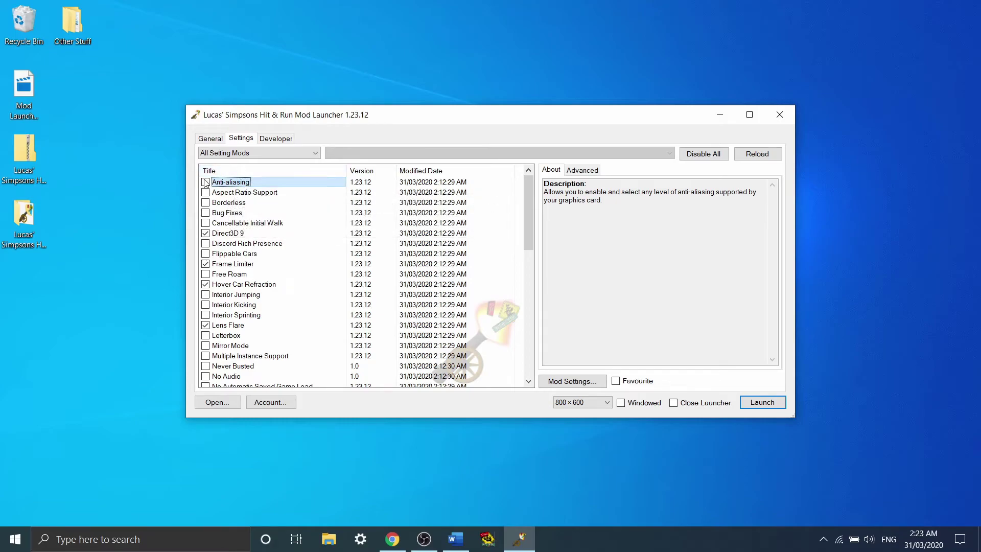
left_click(205, 182)
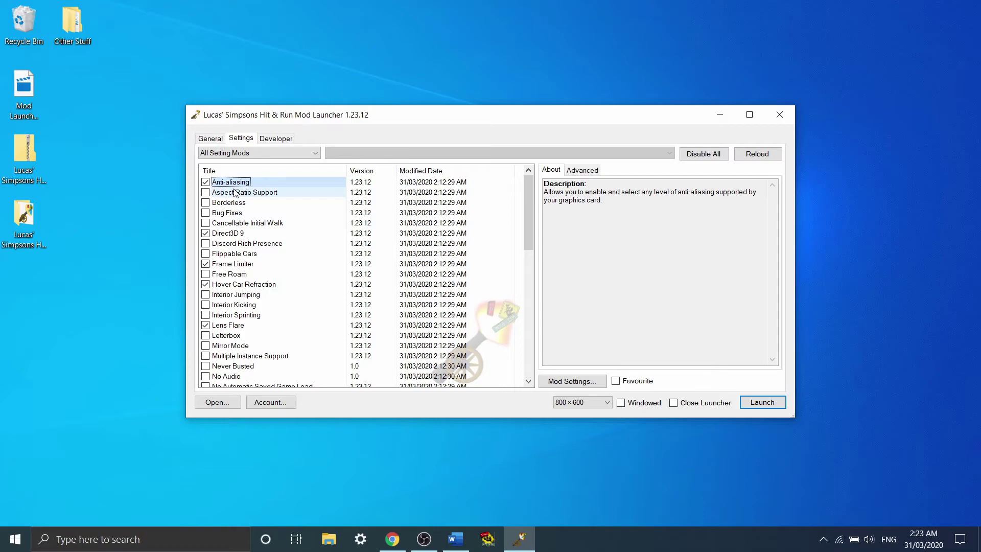
left_click(204, 183)
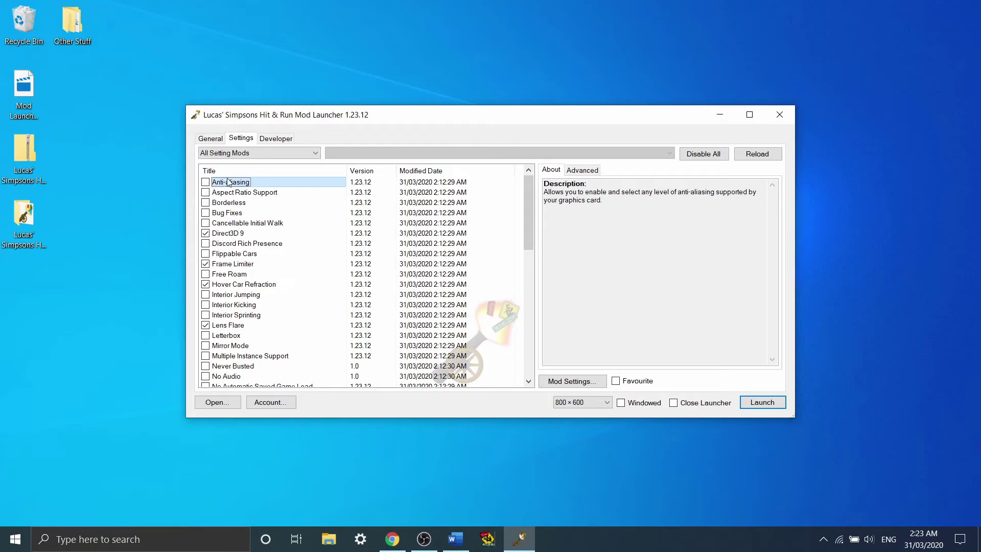
- Read the description of the Resizable Window mod
scroll(240, 281, "down", 10)
left_click(242, 326)
mouse_move(242, 330)
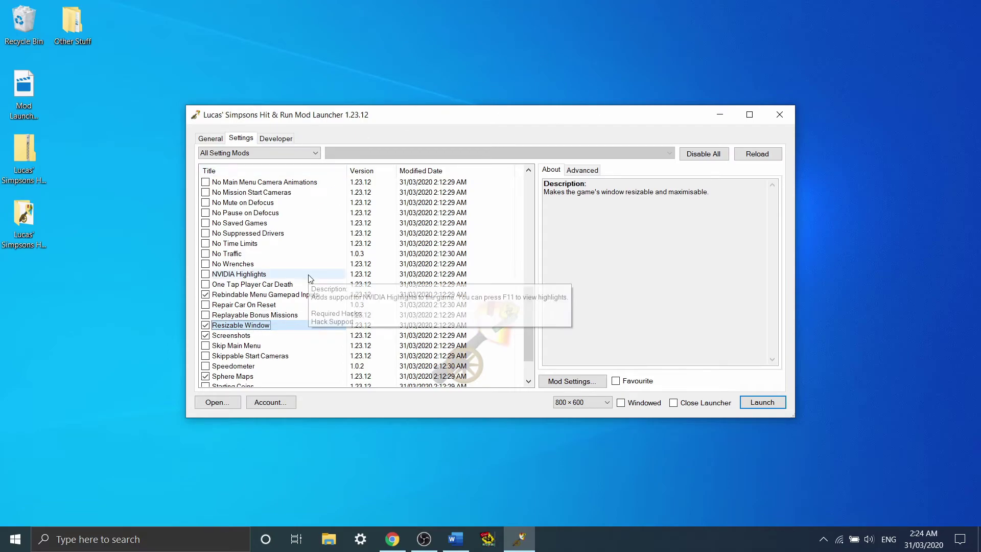
- Look through the full list of setting mods, from Anti-aliasing down to XInput, checking which ones are enabled
scroll(308, 279, "up", 3)
scroll(309, 279, "up", 7)
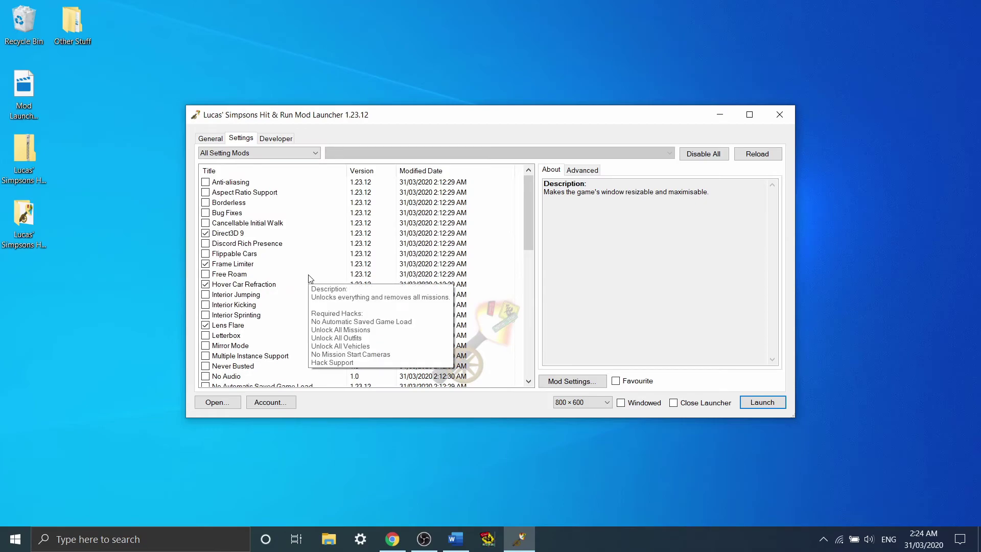
mouse_move(218, 208)
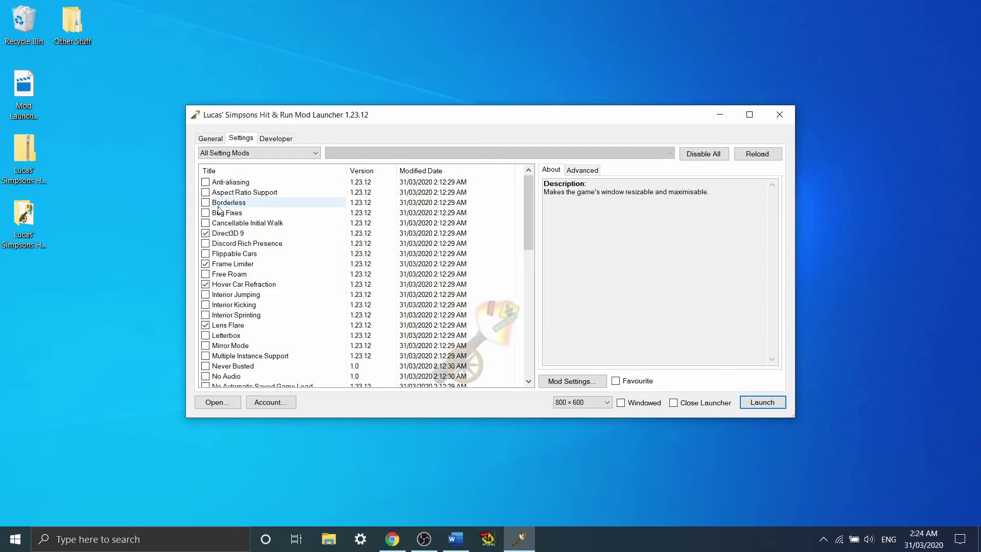
scroll(218, 209, "down", 8)
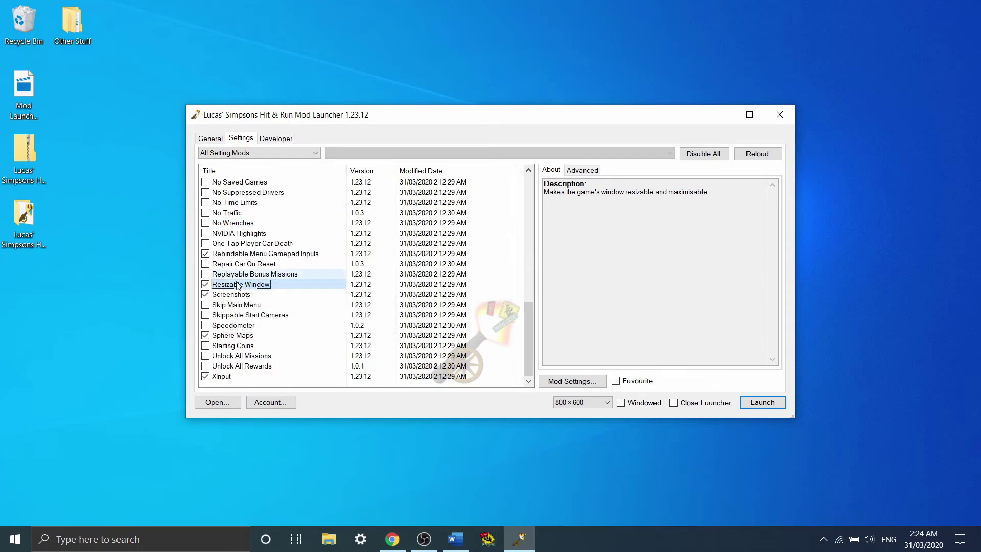
scroll(237, 285, "up", 8)
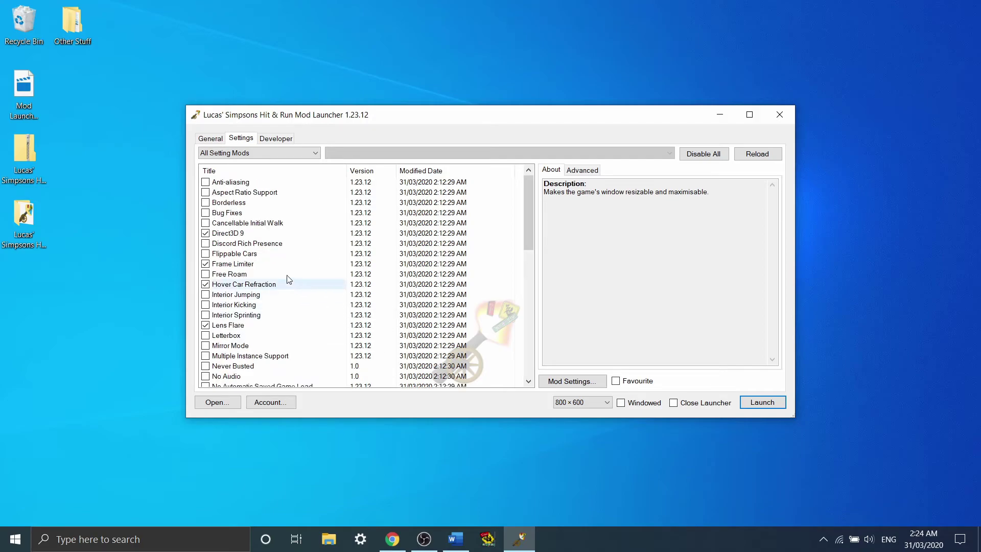
scroll(245, 263, "down", 7)
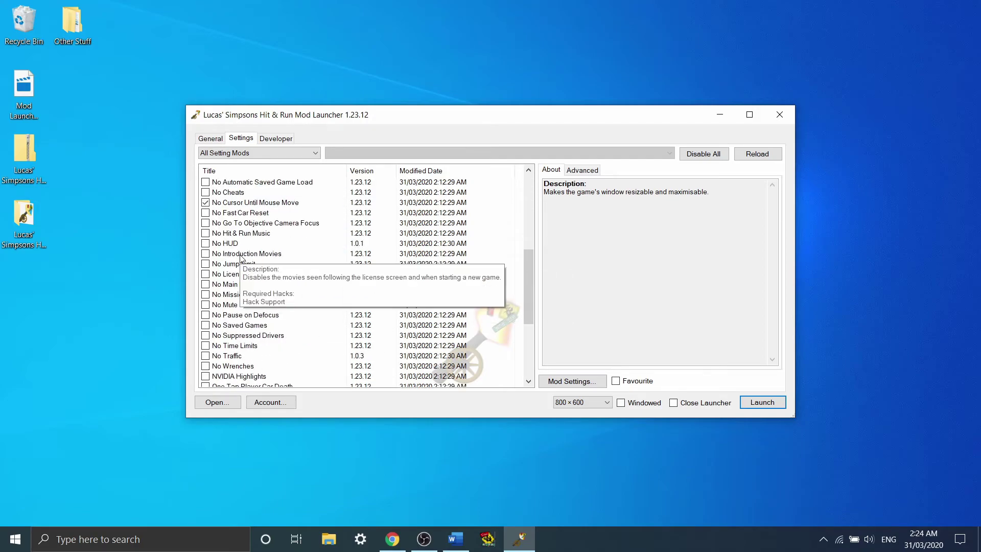
scroll(240, 258, "up", 7)
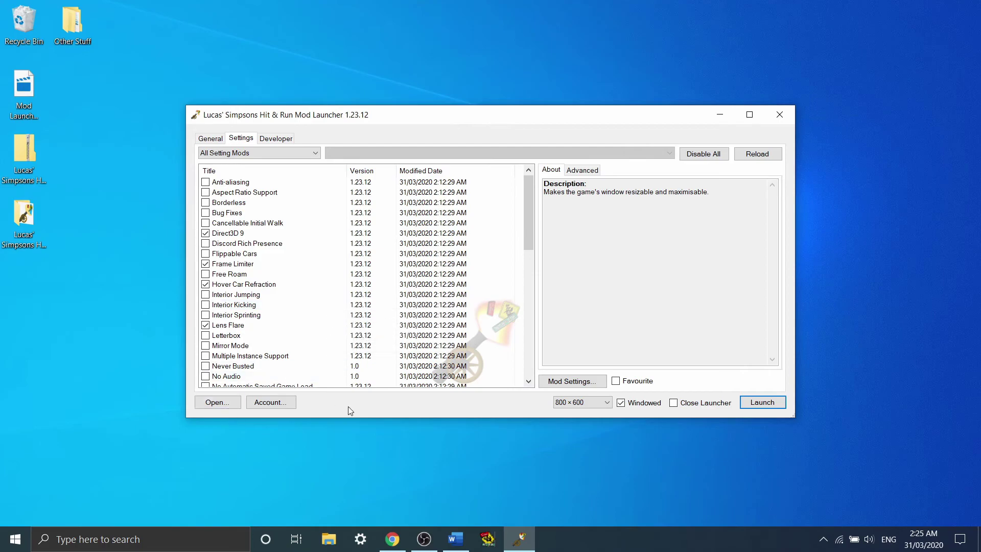
scroll(267, 306, "down", 5)
scroll(266, 307, "down", 7)
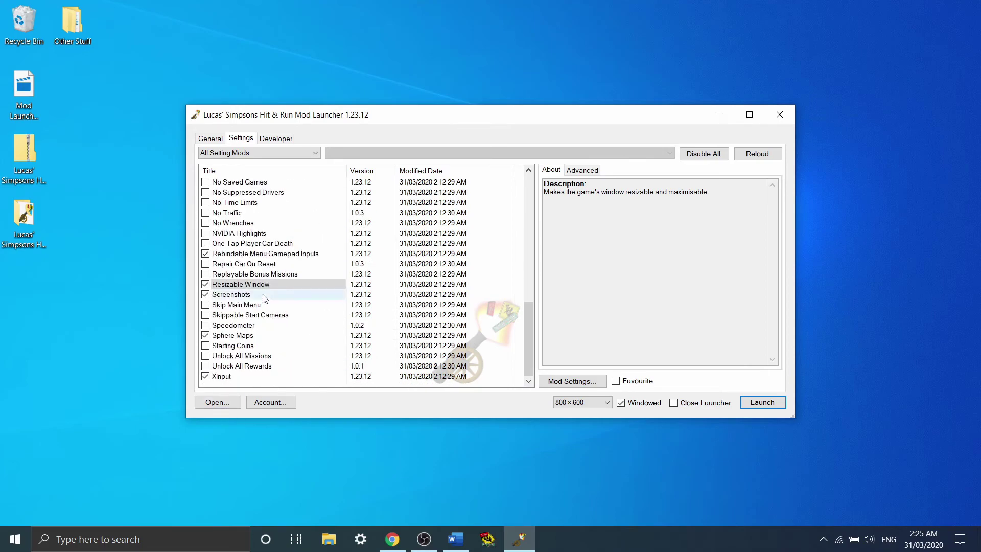
scroll(265, 301, "up", 5)
scroll(265, 299, "up", 7)
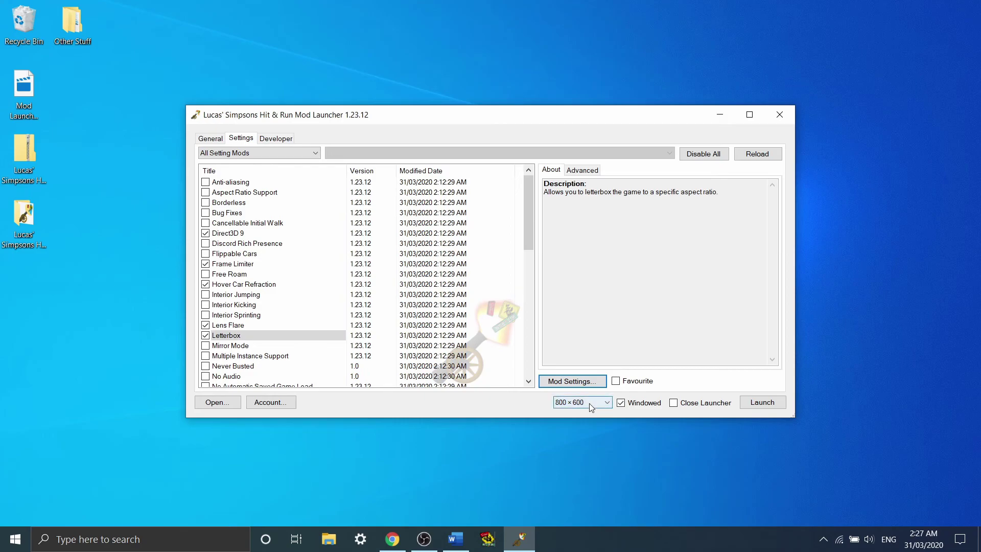
- Set the game resolution to 1400 × 1050 and launch the game
left_click(590, 403)
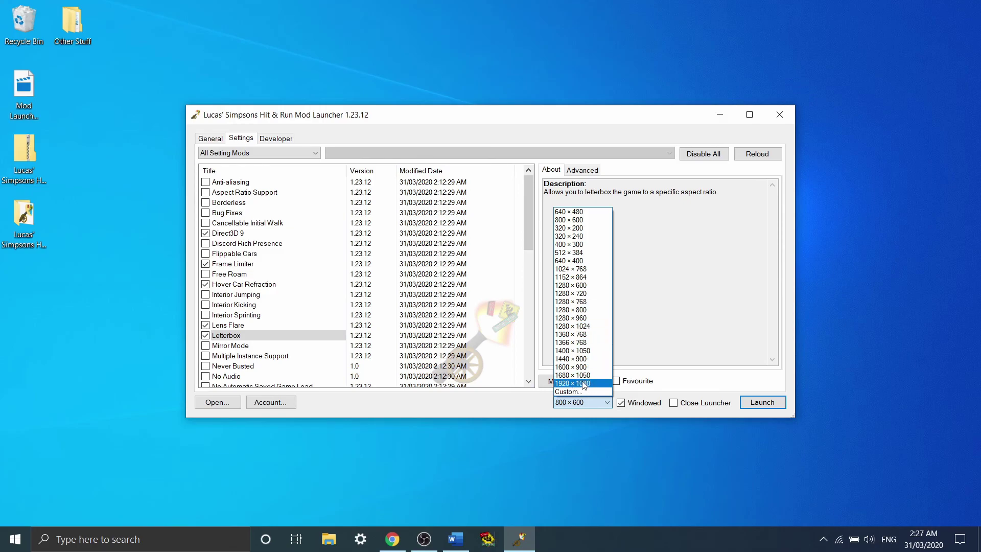
left_click(580, 351)
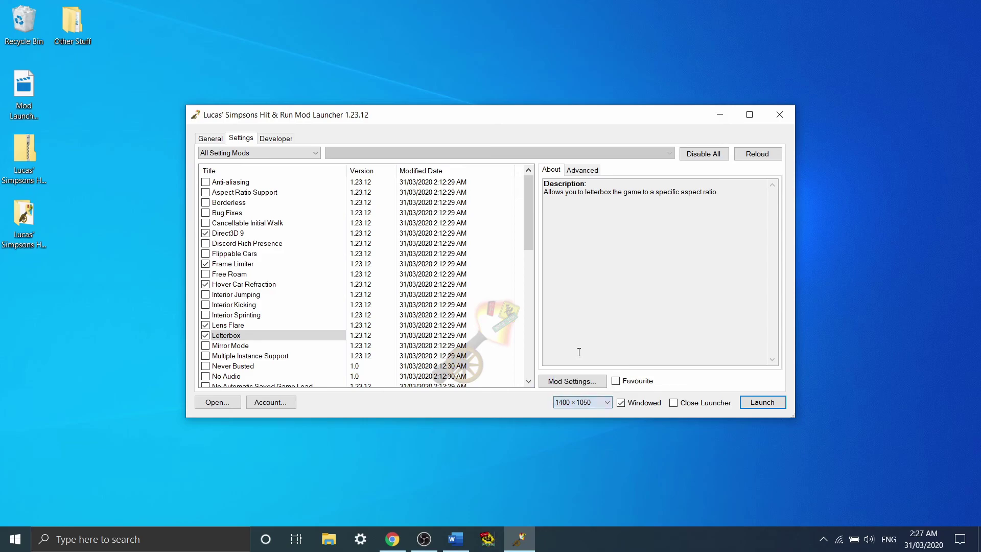
left_click(589, 404)
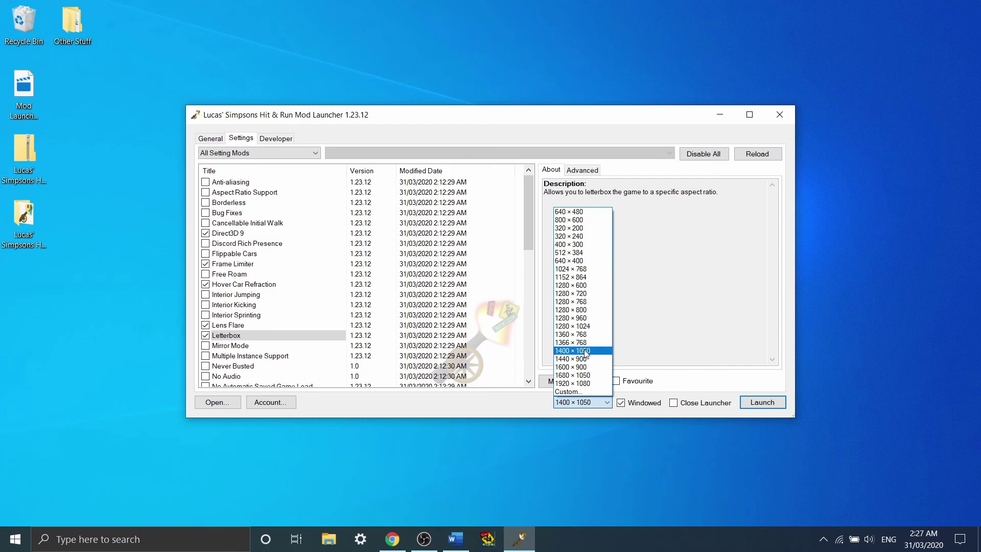
left_click(633, 335)
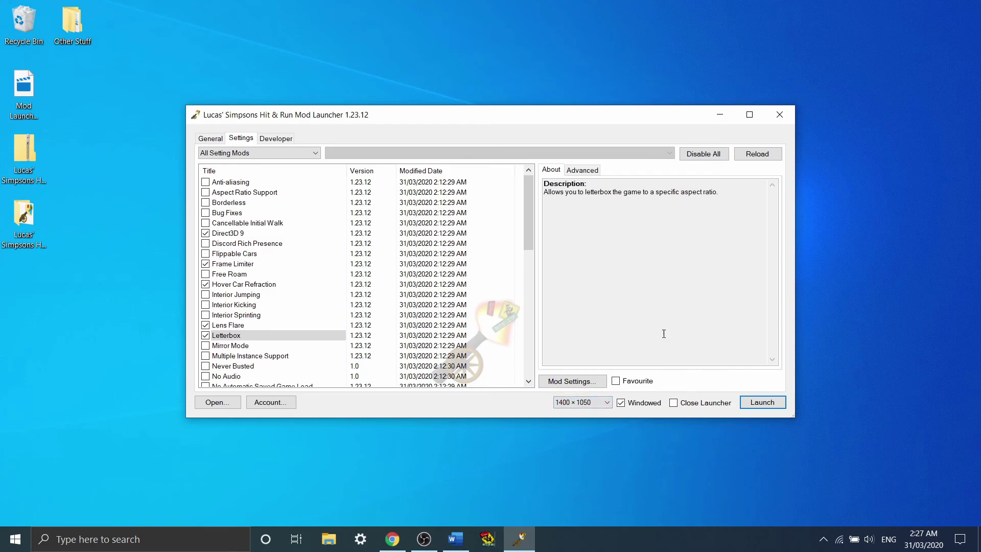
left_click(761, 404)
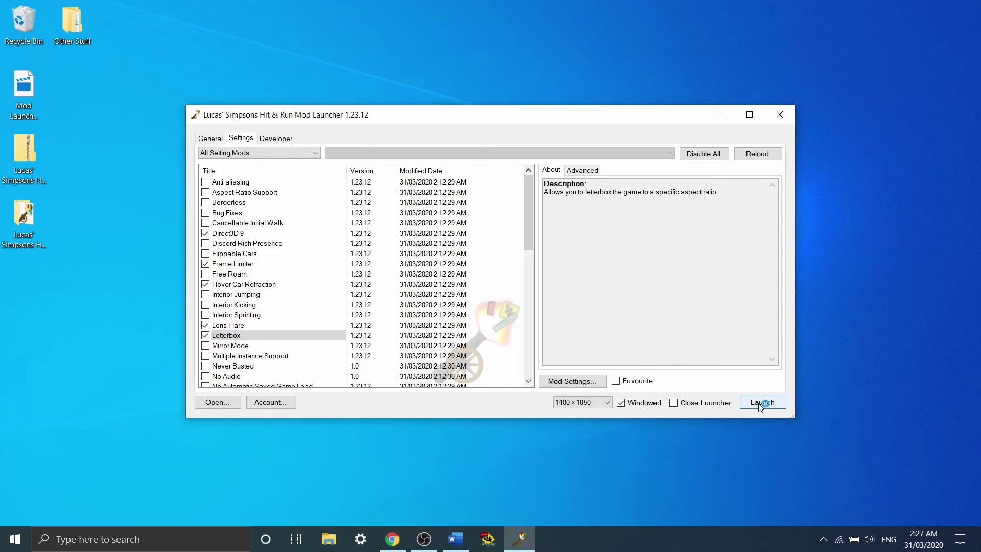